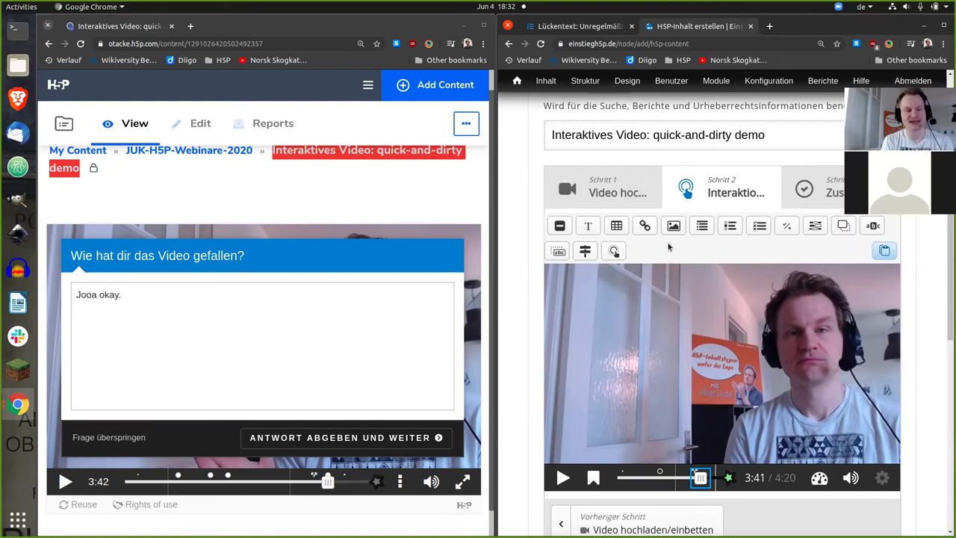
Open the otacke.h5p.com copy of the interactive video for editing and go to its Add interactions step.
left_click(483, 213)
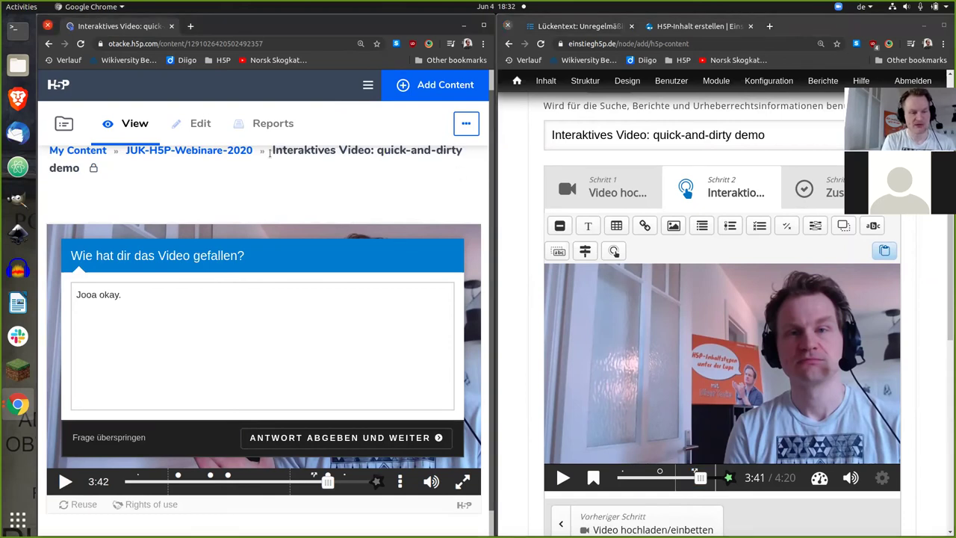
left_click(200, 125)
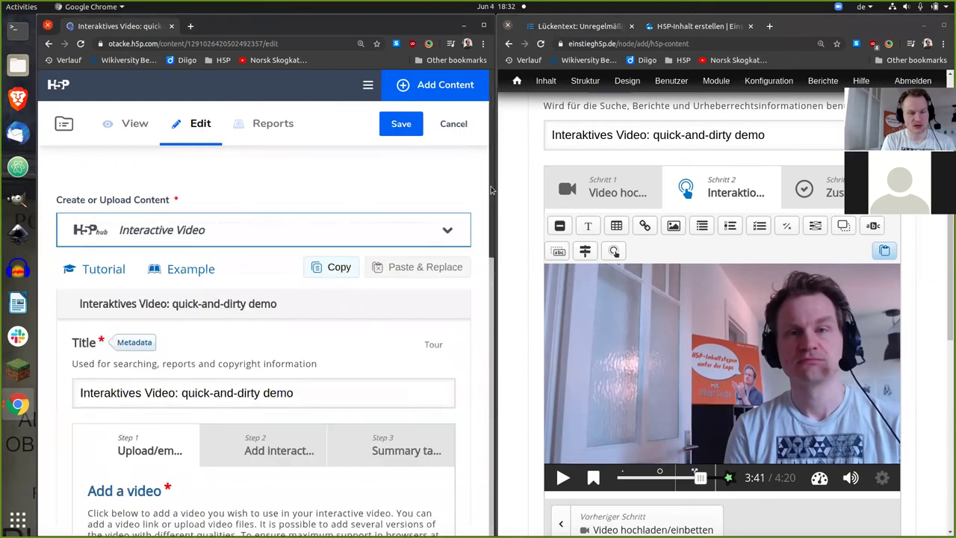
left_click_drag(491, 235, 489, 301)
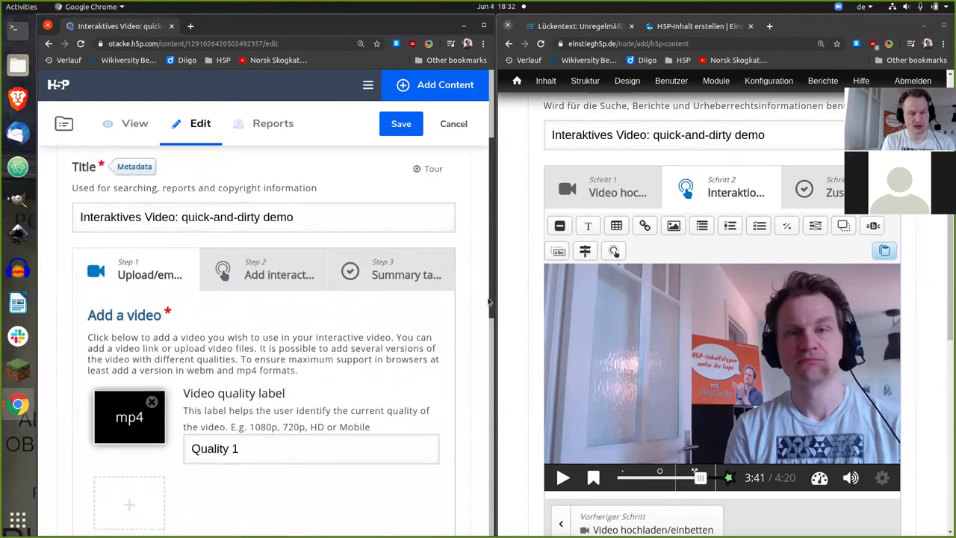
left_click(298, 275)
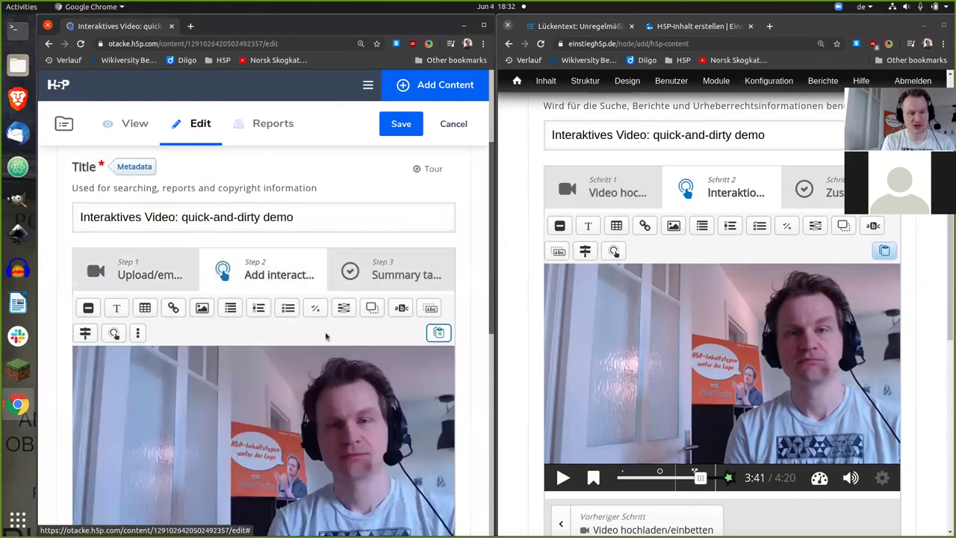
Add a Free Text Question interaction at the start of the video and display it as a poster.
left_click(138, 333)
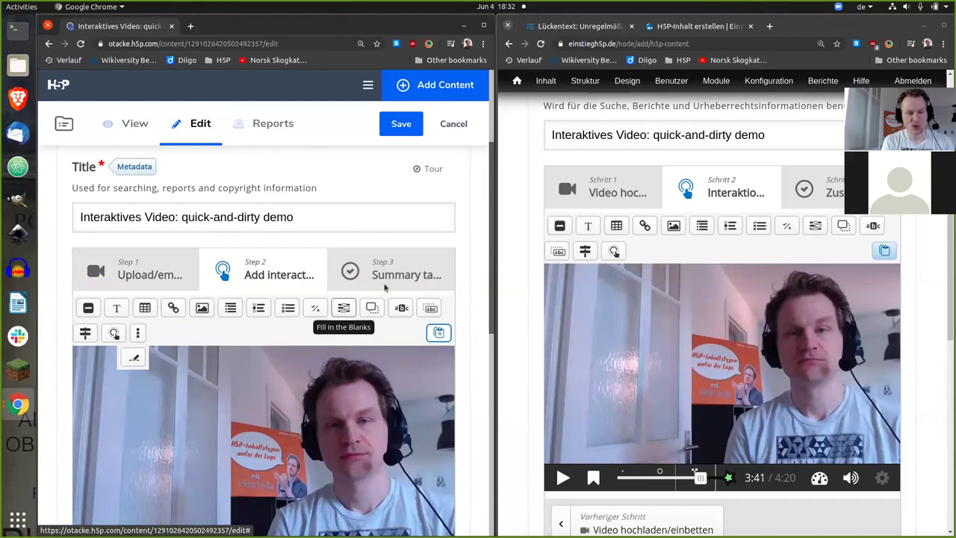
left_click_drag(491, 242, 491, 284)
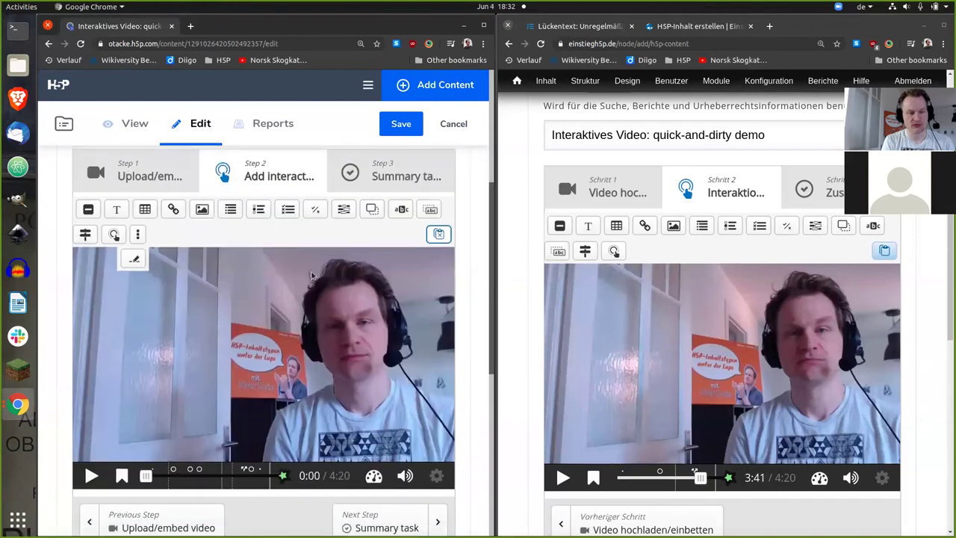
left_click(136, 261)
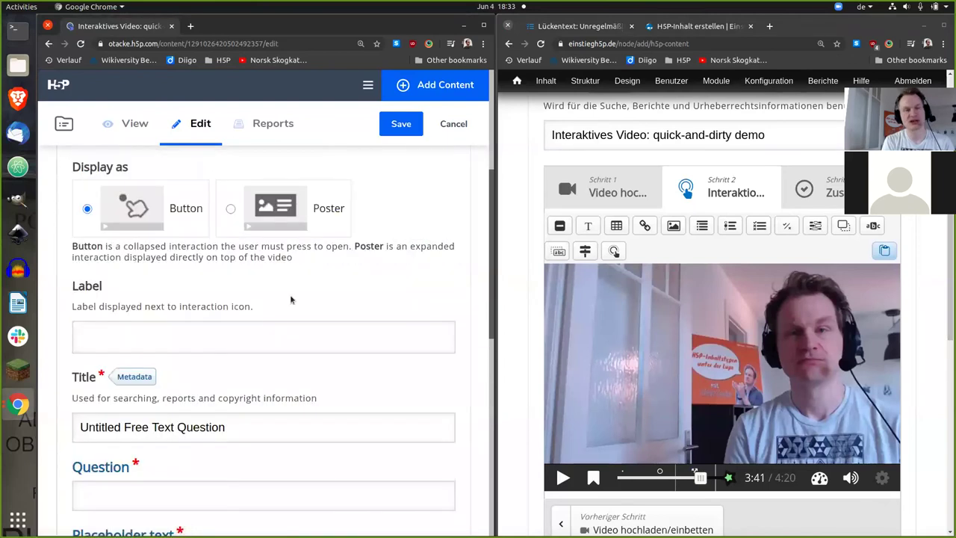
left_click(231, 209)
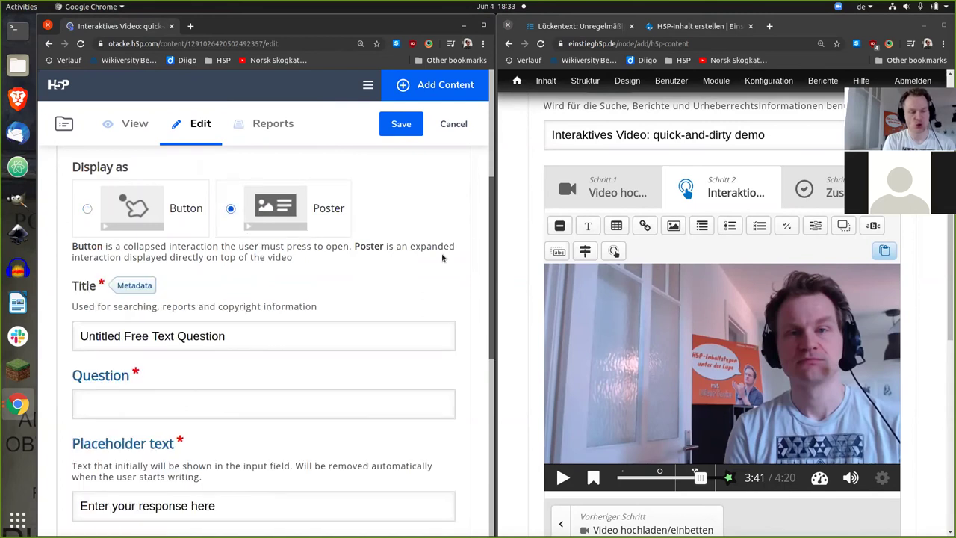
Enter "Wie gefällt euch das Video" as the free text question.
scroll(448, 262, "down", 3)
left_click(392, 277)
type("Wie geh")
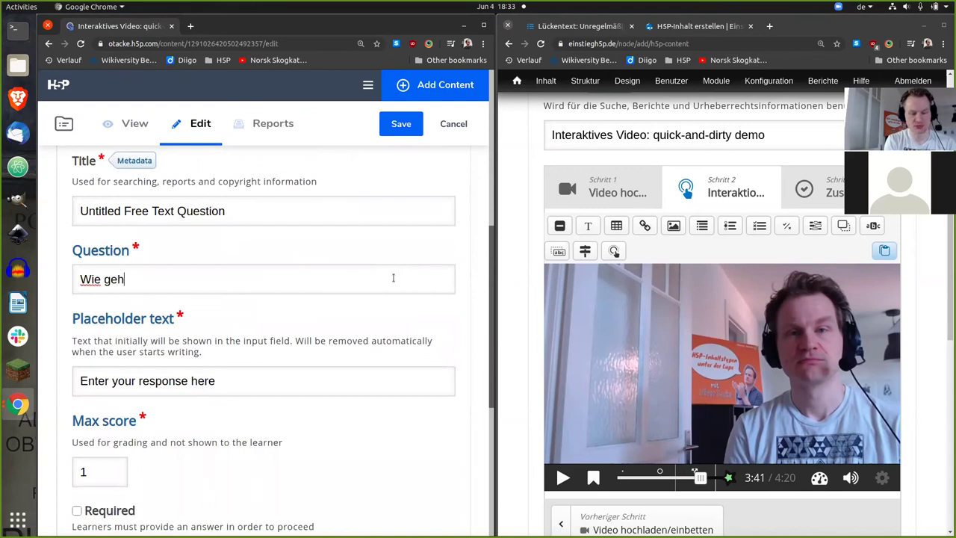
key("BackSpace")
type("fällt ")
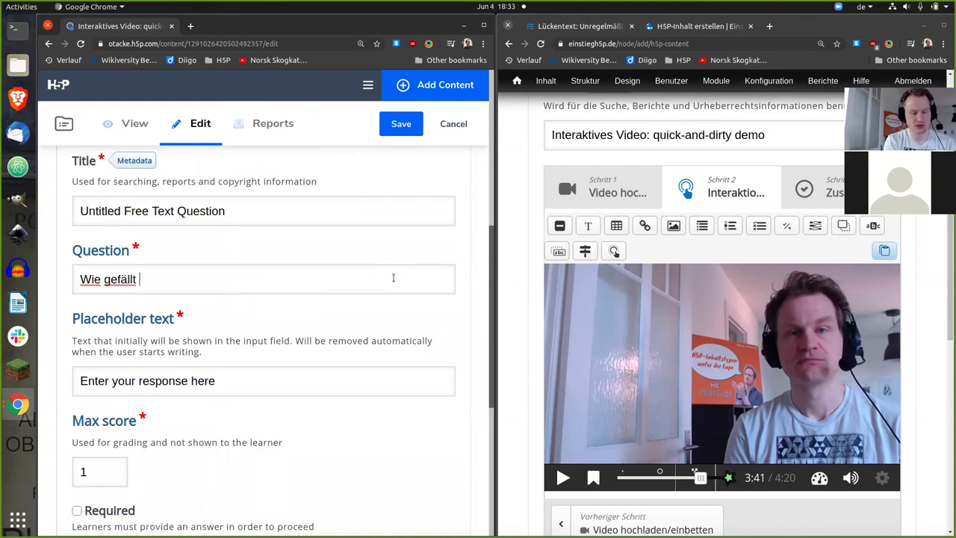
type("euch das Video")
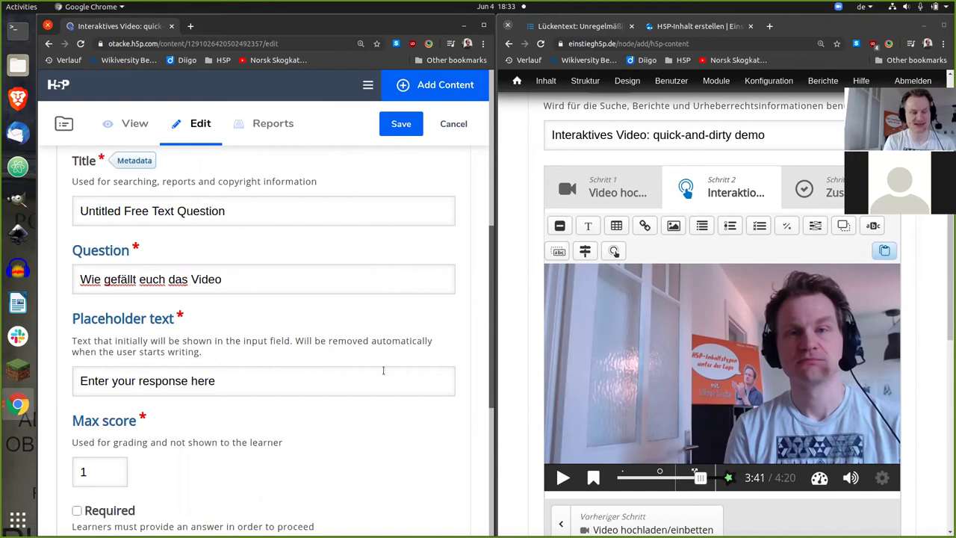
Set the question's placeholder text to "Leg los!" and its max score to 0.
scroll(489, 336, "down", 2)
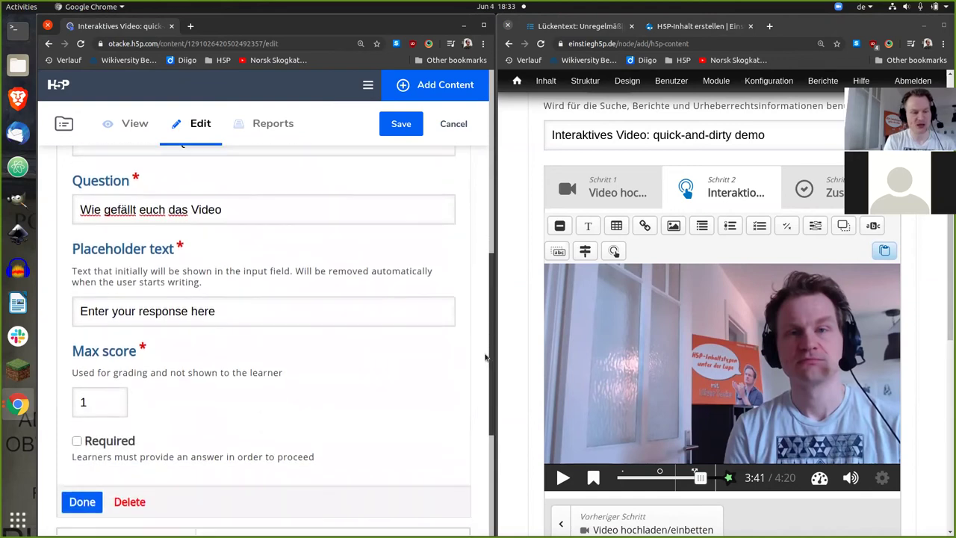
left_click(373, 300)
left_click_drag(216, 294, 79, 293)
key("BackSpace")
type("Leg lod")
key("BackSpace")
type("s!")
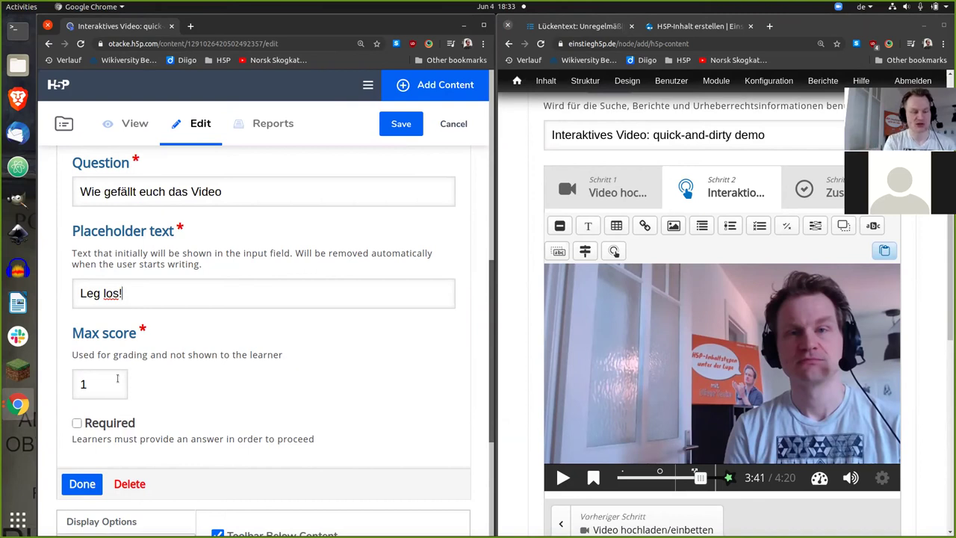
left_click_drag(105, 382, 71, 380)
type("0")
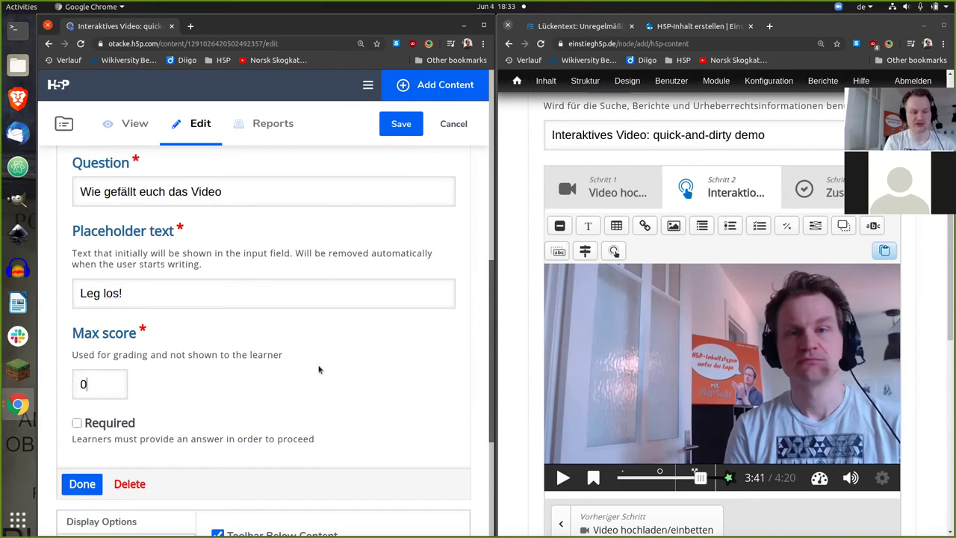
Finish the free text question, place it at position 10, 10 on the video and enlarge it to cover most of the frame.
scroll(379, 351, "down", 2)
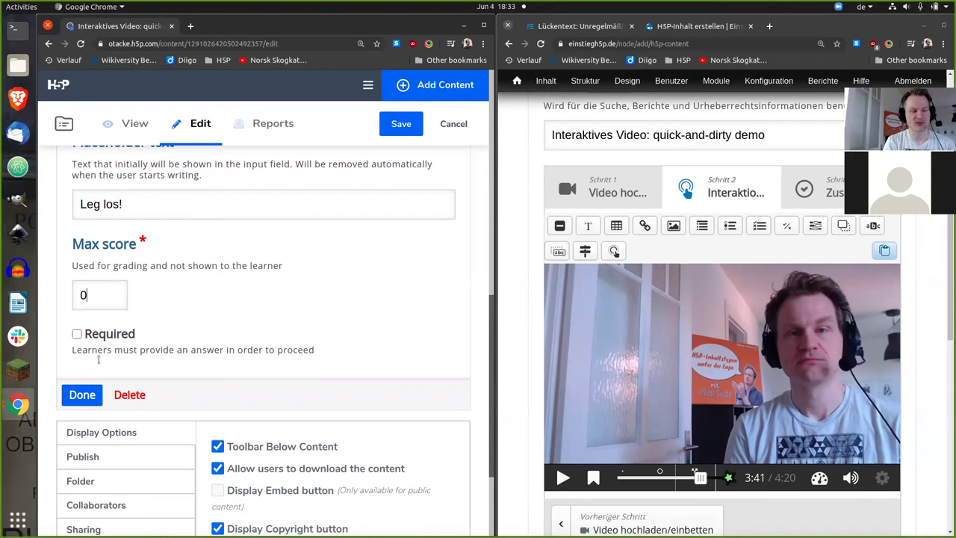
left_click(94, 395)
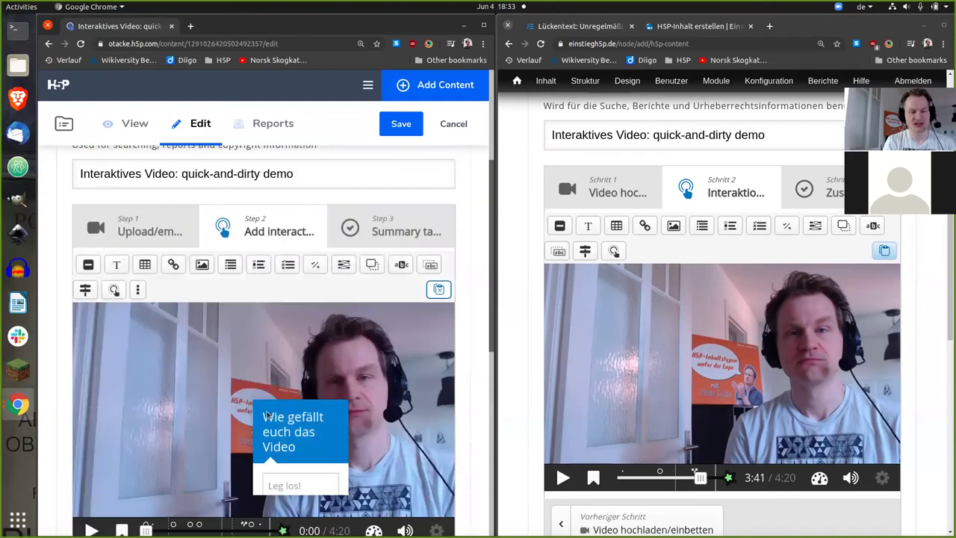
left_click_drag(128, 341, 114, 334)
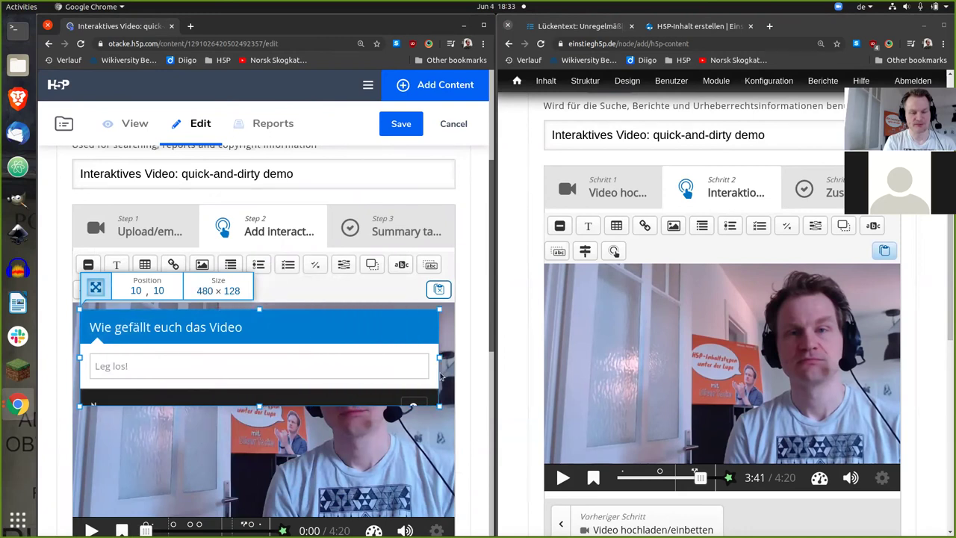
left_click_drag(263, 406, 265, 510)
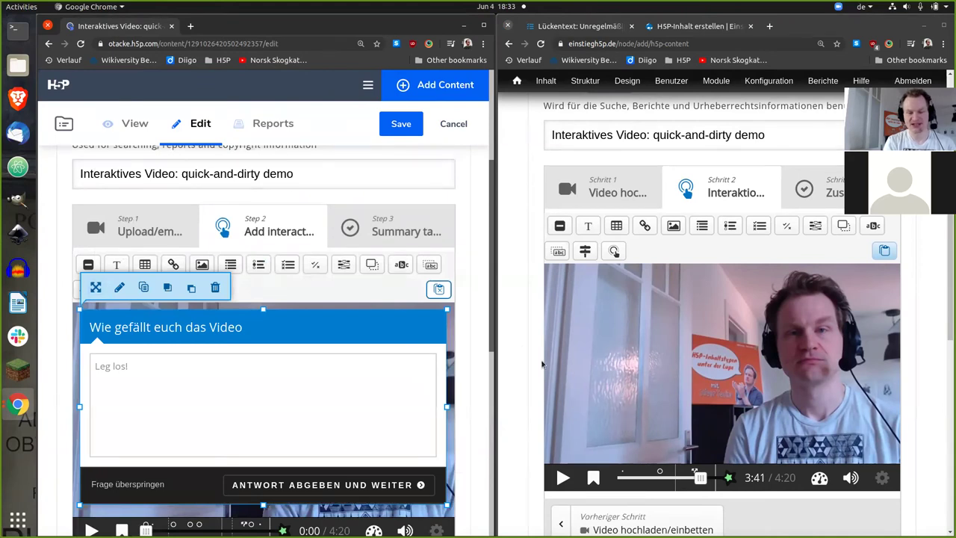
In the einstiegh5p.de editor, move the video to 4:01 and add a Navigation Hotspot there.
left_click(520, 350)
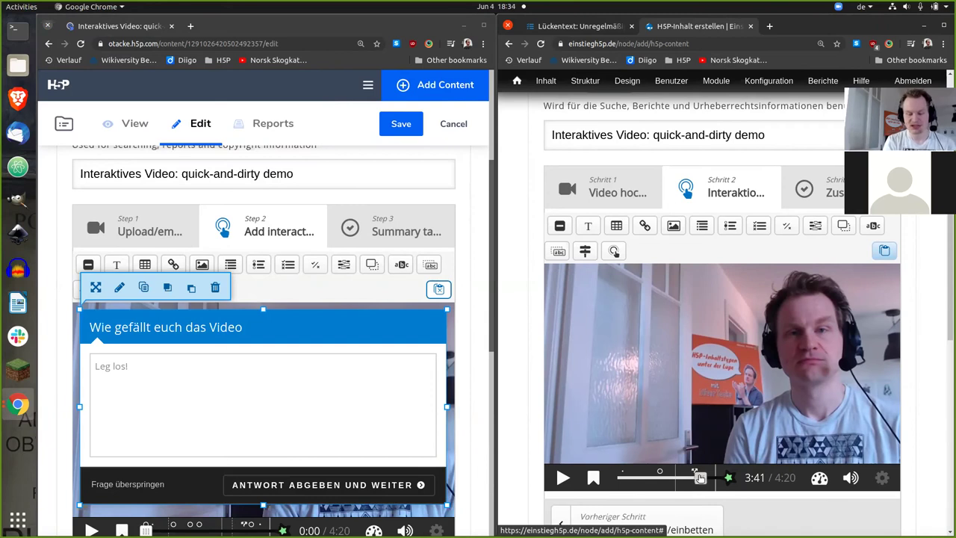
left_click_drag(700, 474, 707, 477)
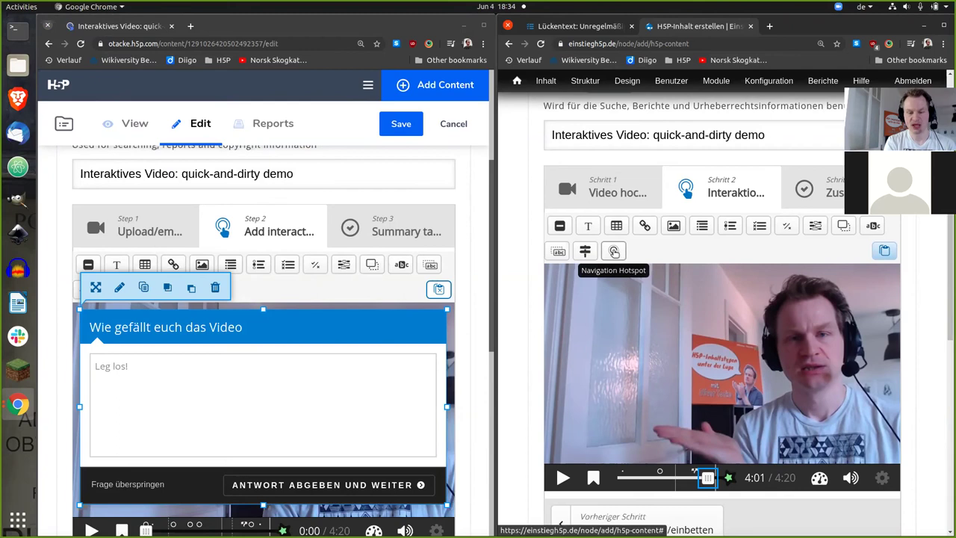
left_click(614, 251)
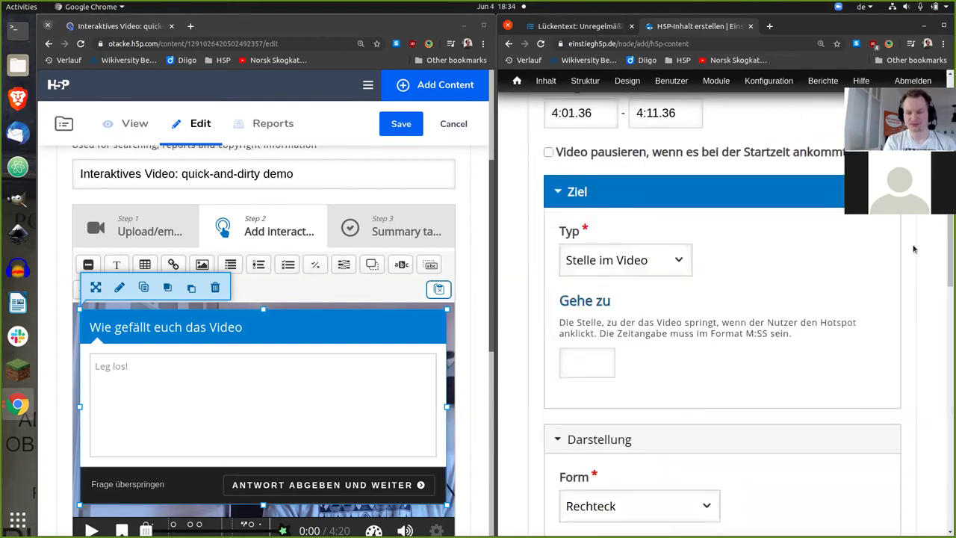
Set the hotspot's target type to "Andere Seite (URL)".
scroll(947, 235, "up", 3)
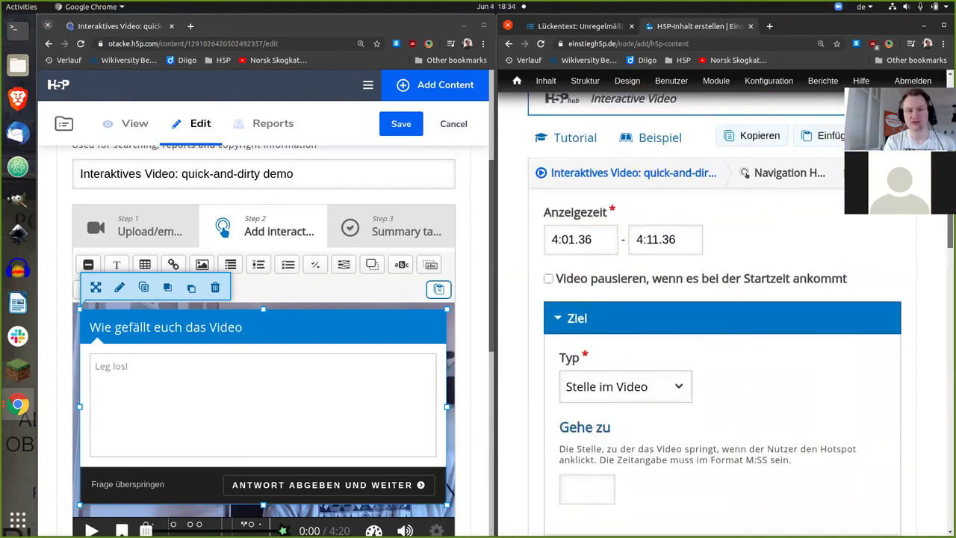
scroll(946, 235, "down", 1)
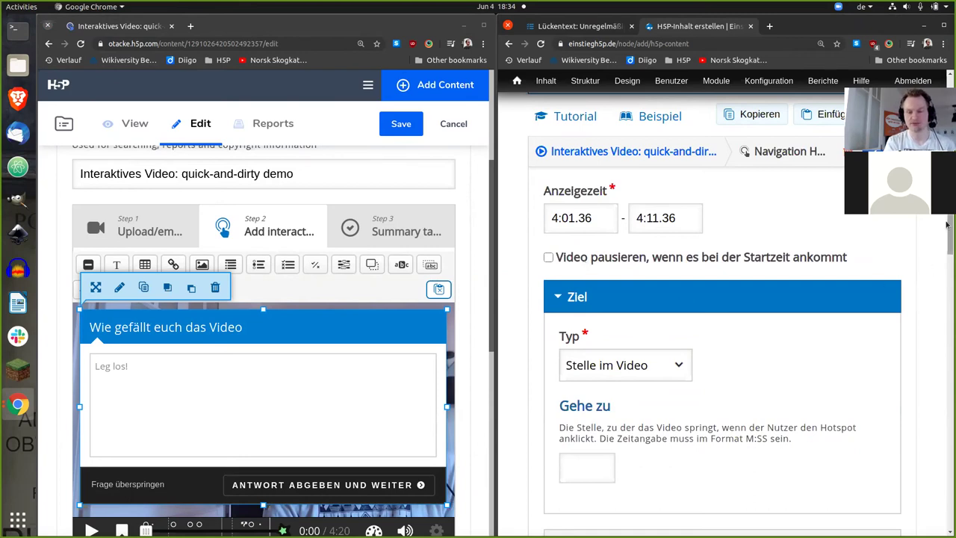
scroll(946, 245, "down", 2)
scroll(947, 245, "down", 3)
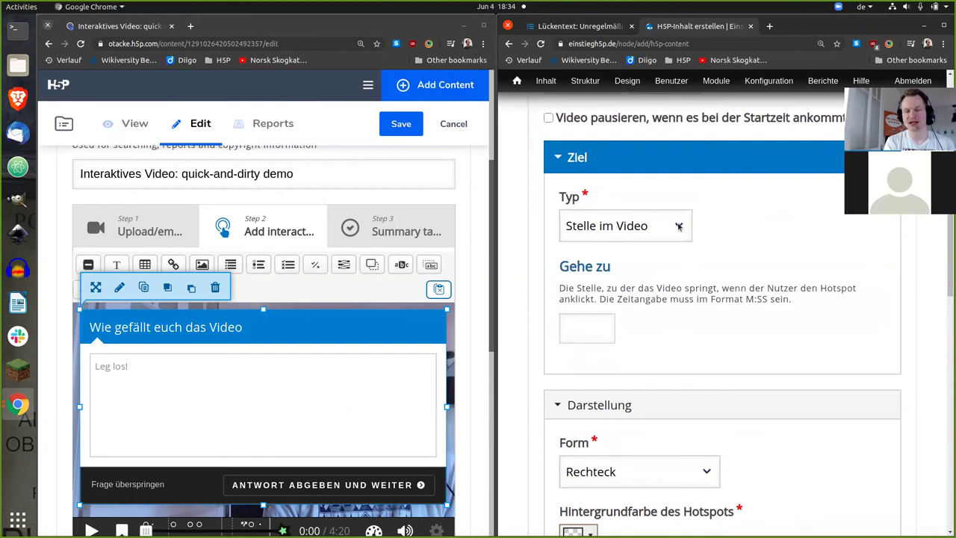
left_click(678, 225)
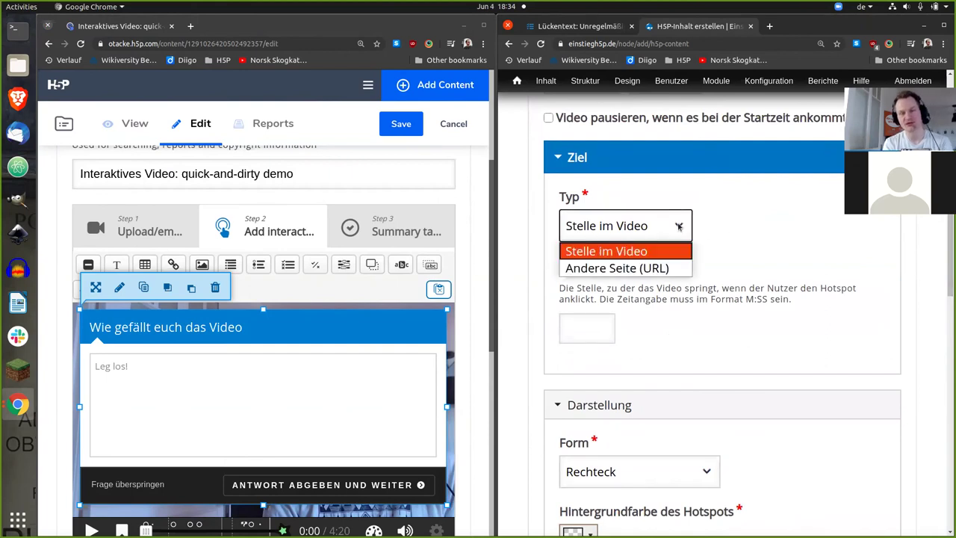
left_click(656, 268)
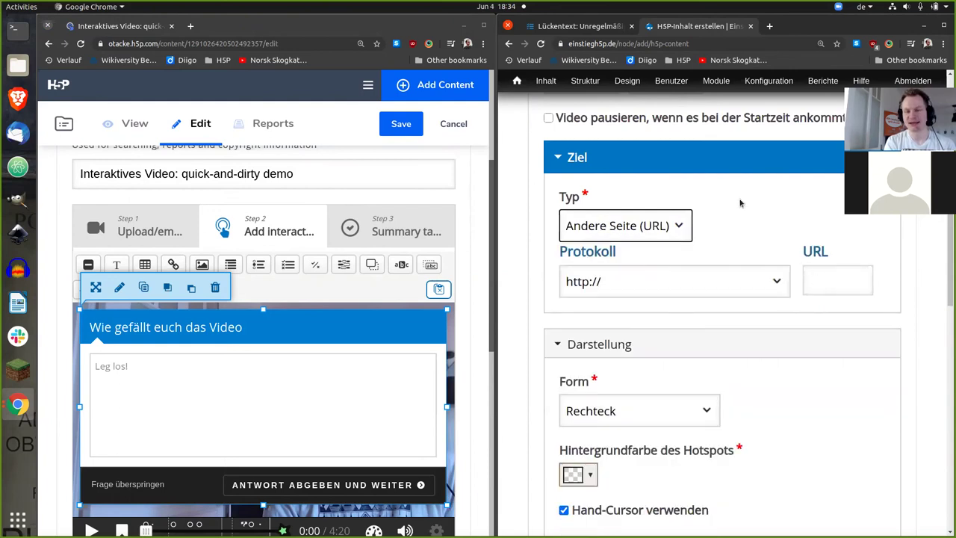
Copy the address of the "Norsk Skogkat..." YouTube bookmark and paste it as the hotspot's target URL.
right_click(733, 60)
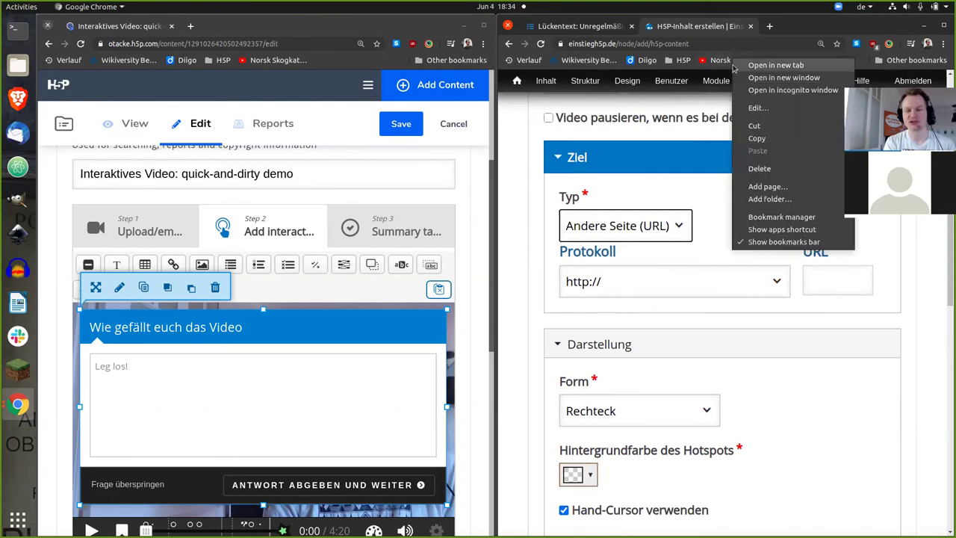
left_click(756, 138)
left_click(819, 281)
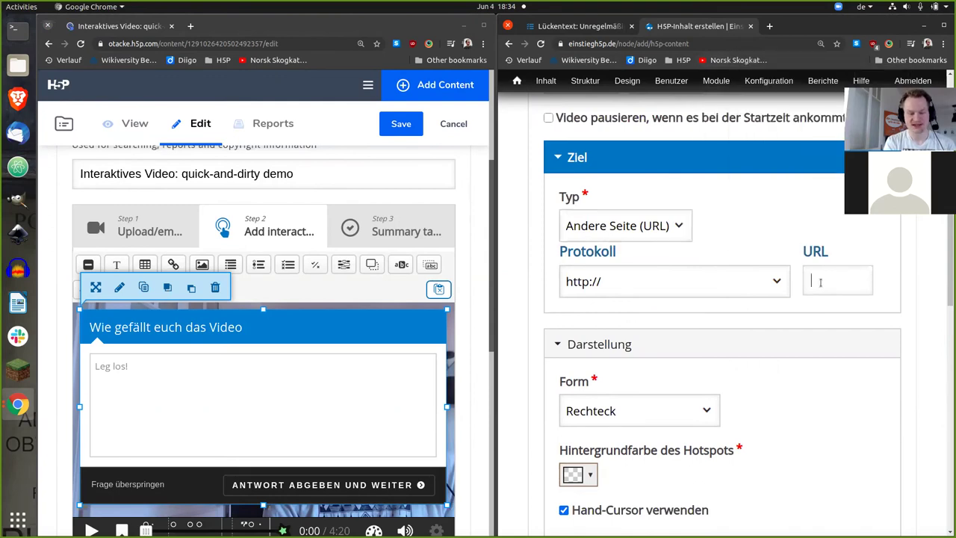
key("ctrl+v")
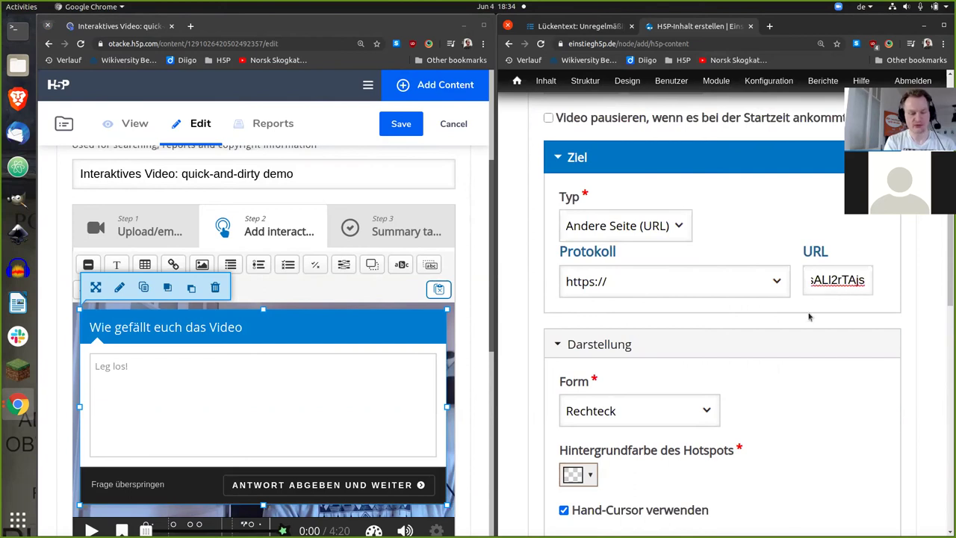
Keep "Rechteck" as the hotspot's shape and enable "Blinkenden Effekt verwenden".
left_click_drag(946, 279, 945, 357)
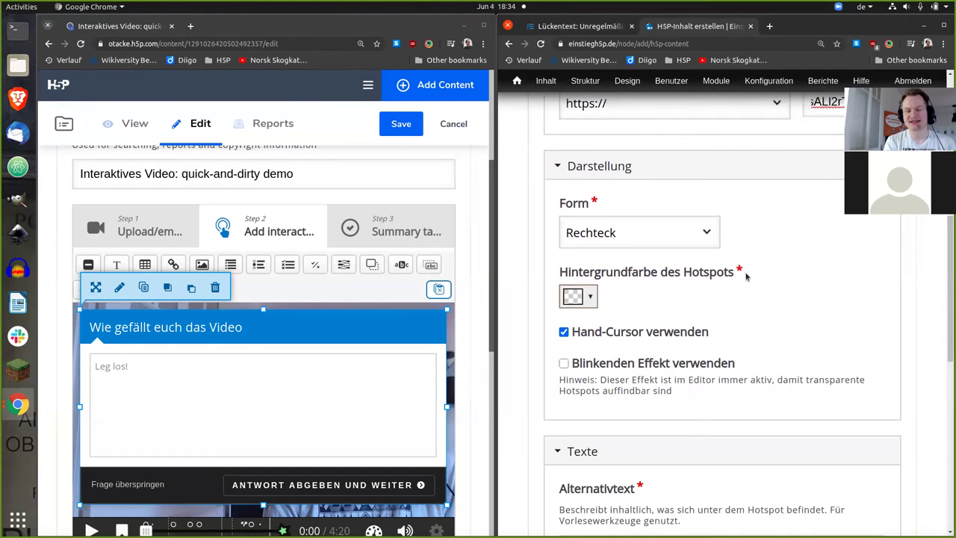
left_click(709, 233)
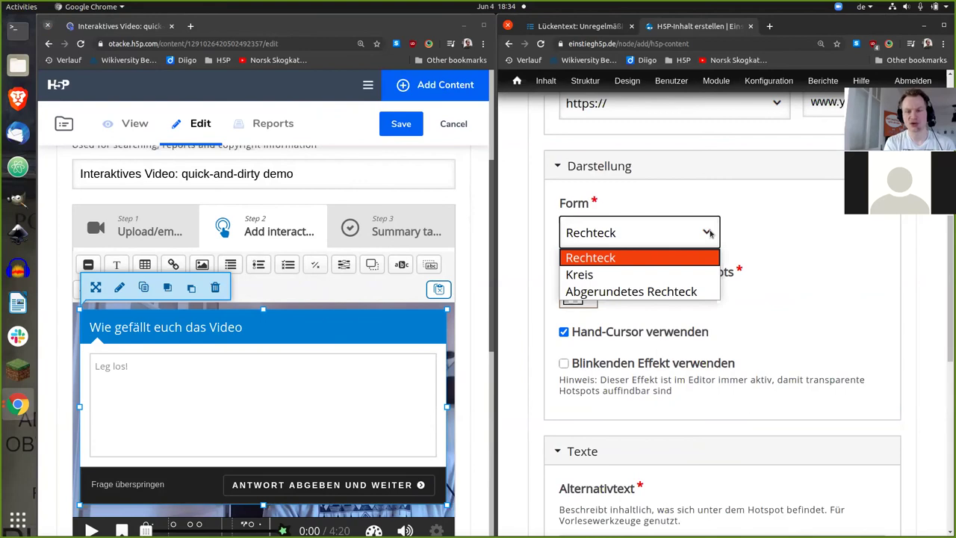
left_click(709, 233)
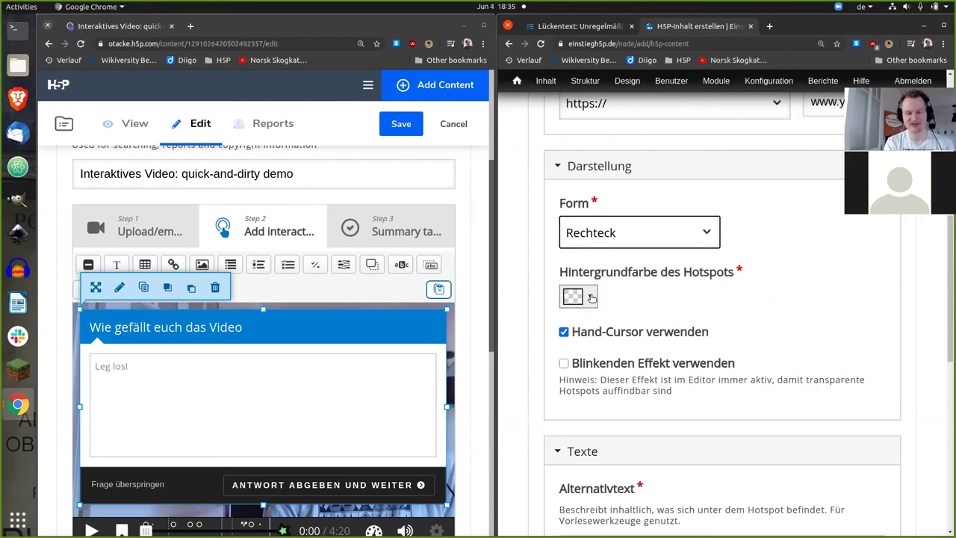
left_click(564, 364)
left_click(564, 364)
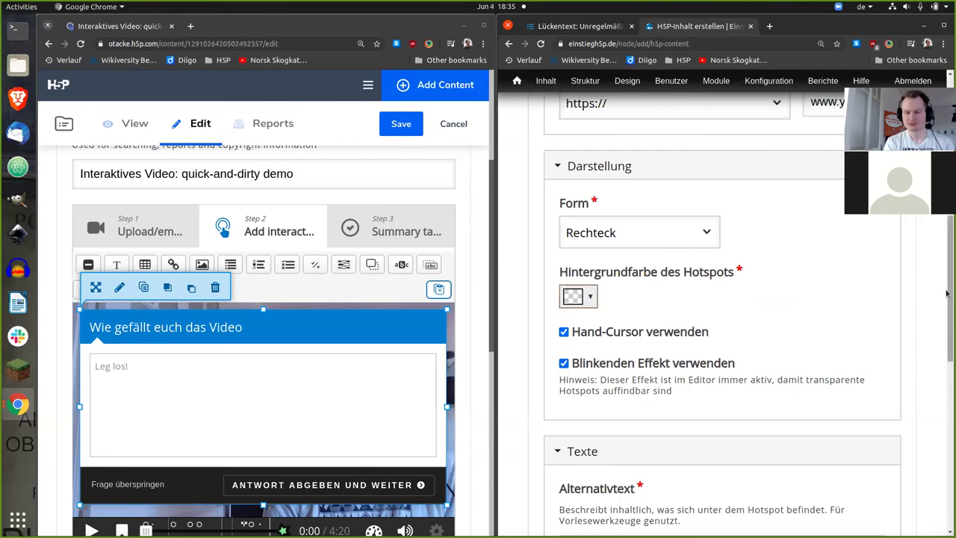
Enter "Klicke hier" as the hotspot's alternative text and finish its settings.
left_click_drag(946, 293, 946, 360)
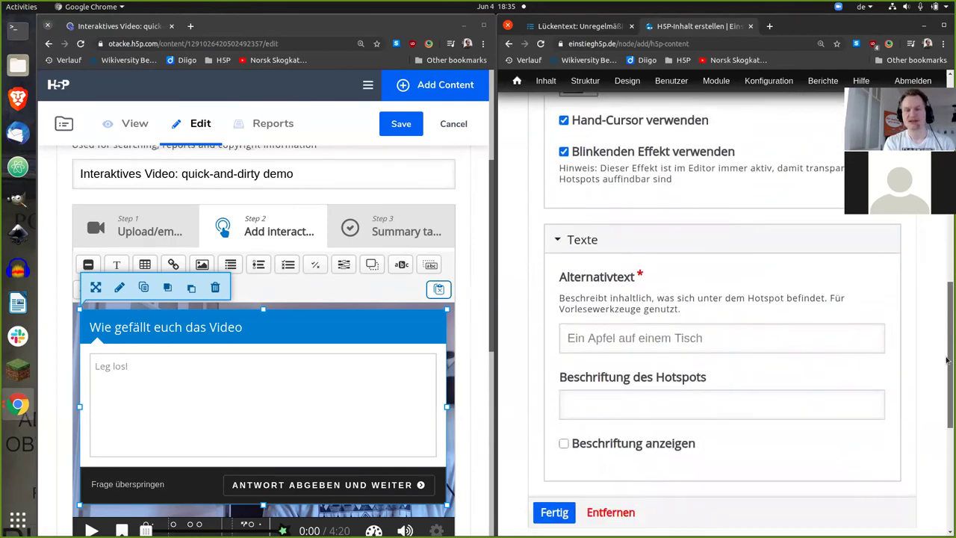
left_click(825, 340)
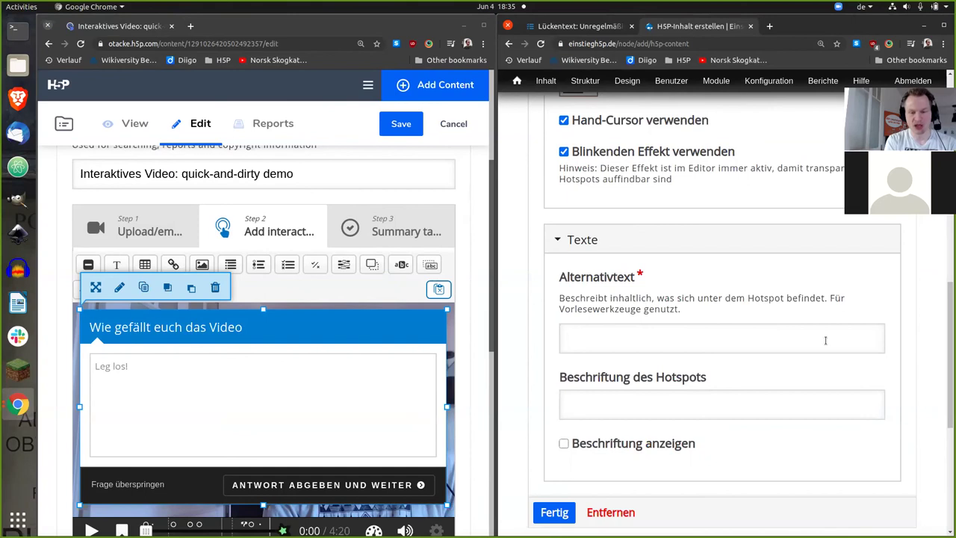
type("licke hier")
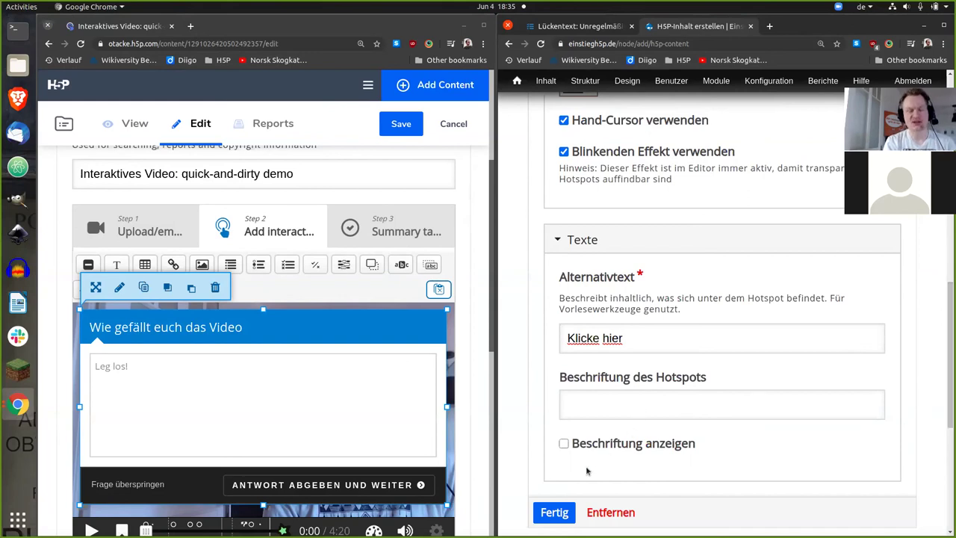
left_click(555, 512)
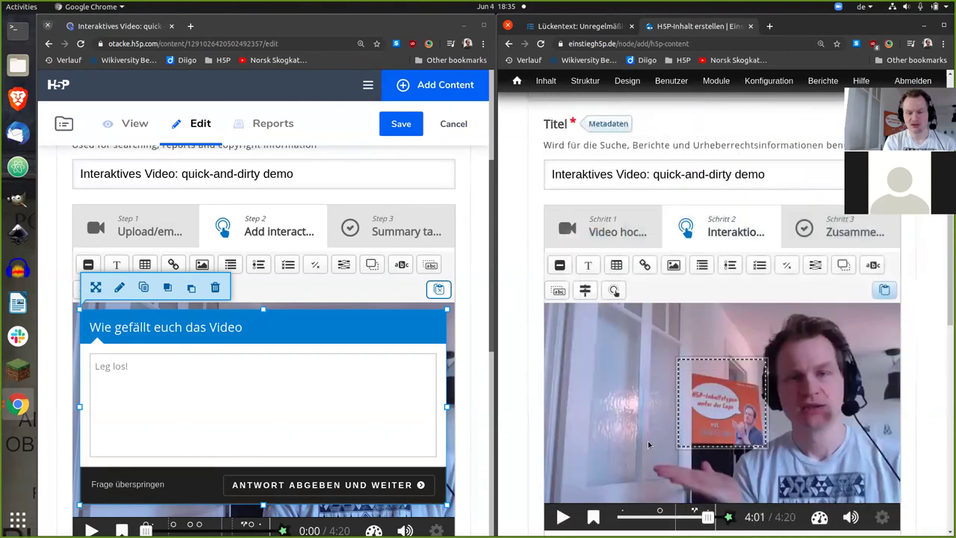
Move the hotspot onto the glass door beside the orange poster and reshape it into a wide, flat rectangle.
left_click_drag(600, 399, 584, 414)
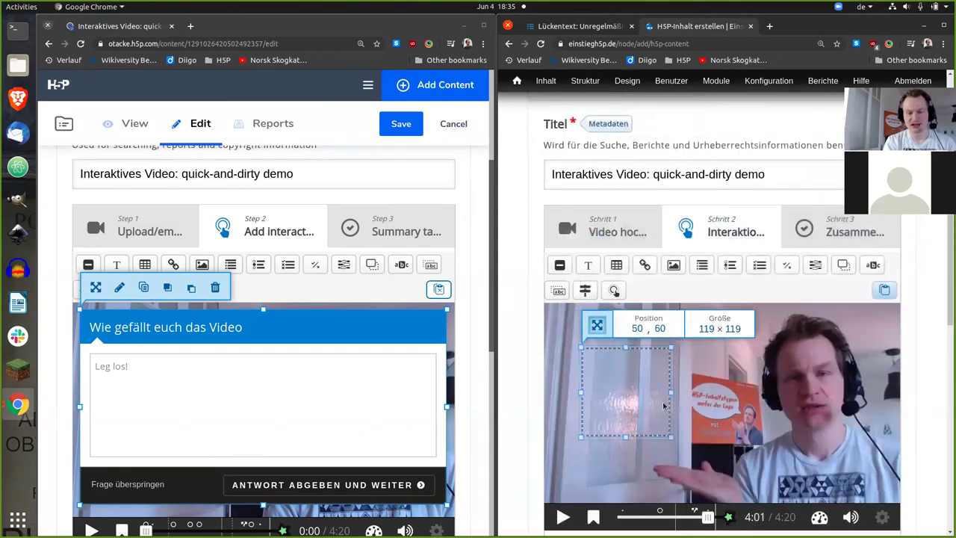
left_click_drag(670, 392, 709, 395)
mouse_move(644, 437)
left_mouse_down()
mouse_move(647, 397)
mouse_move(636, 428)
left_mouse_up()
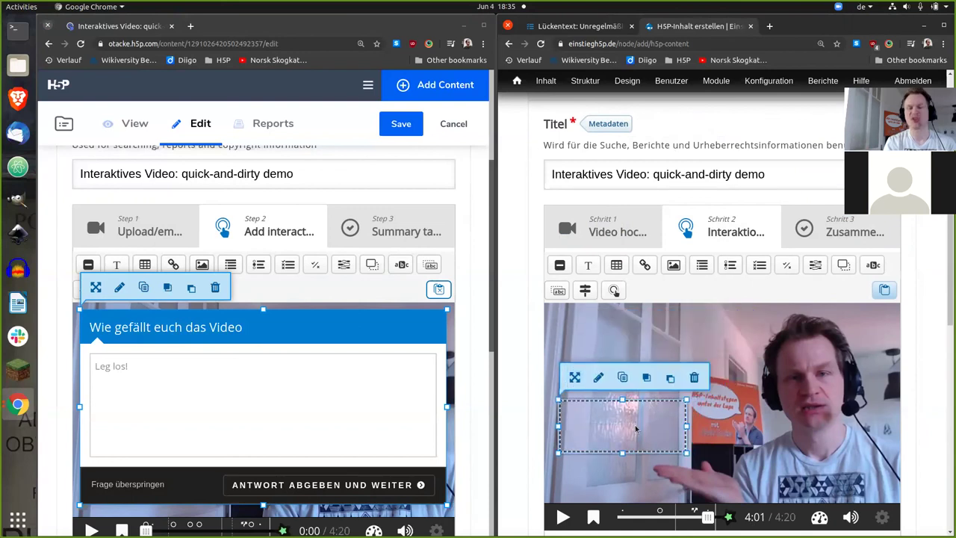
left_click(704, 420)
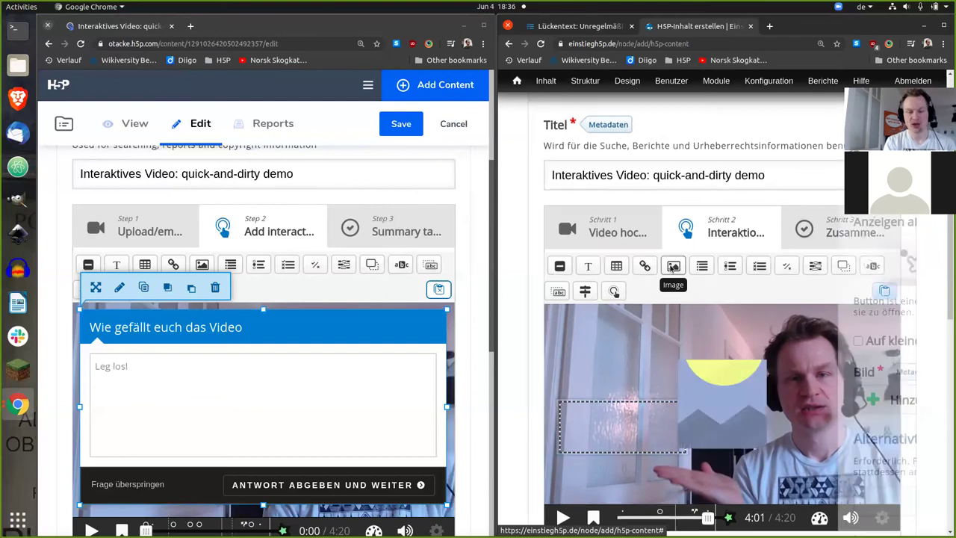
Add an Image interaction at 4:01 and upload Essay-wYWAvcOND9E.png from the oercamp-webinare folder in Pictures.
left_click(673, 265)
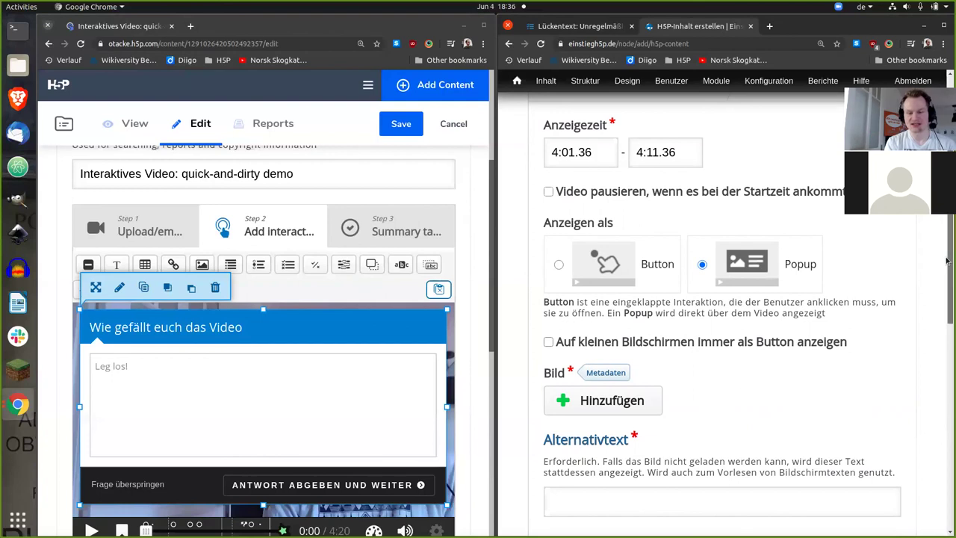
scroll(947, 260, "down", 3)
left_click(636, 280)
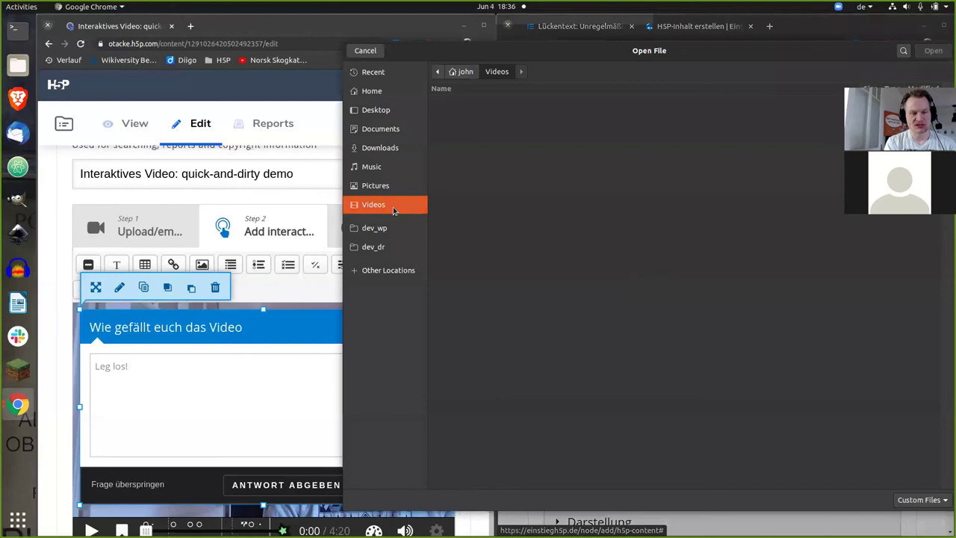
left_click(381, 186)
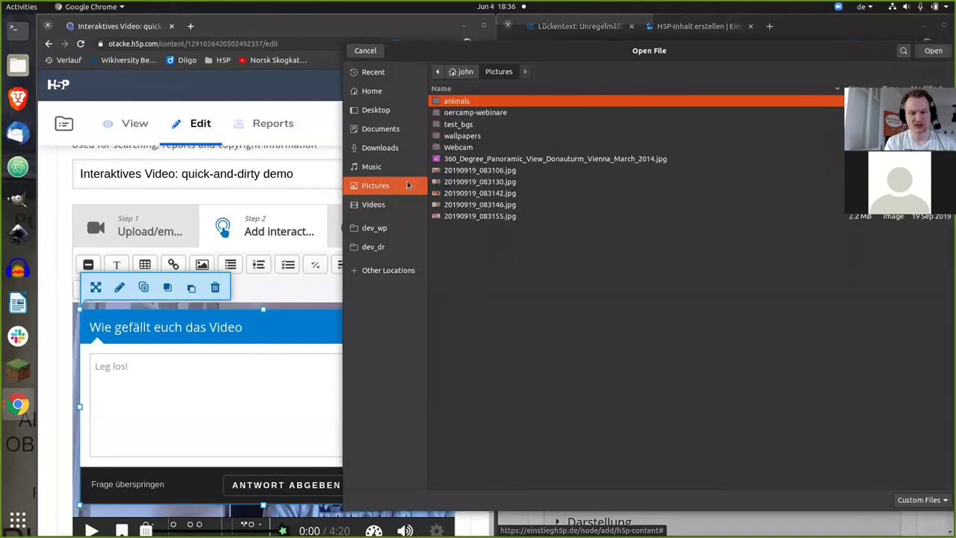
double_click(490, 113)
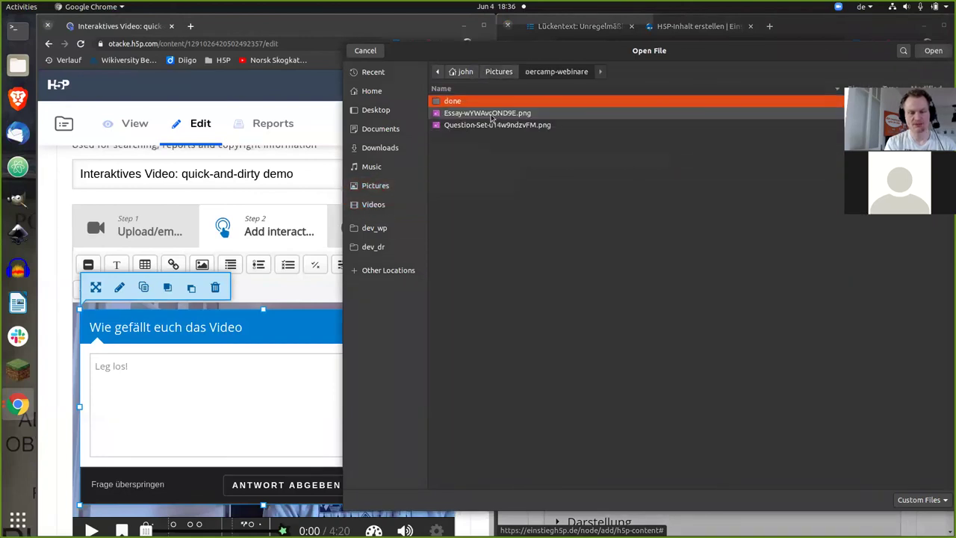
left_click(492, 114)
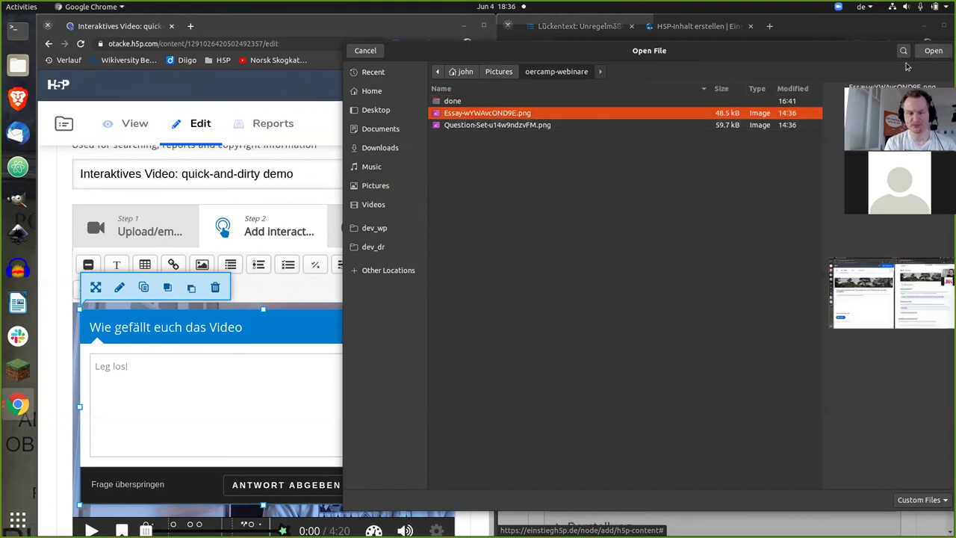
left_click(932, 50)
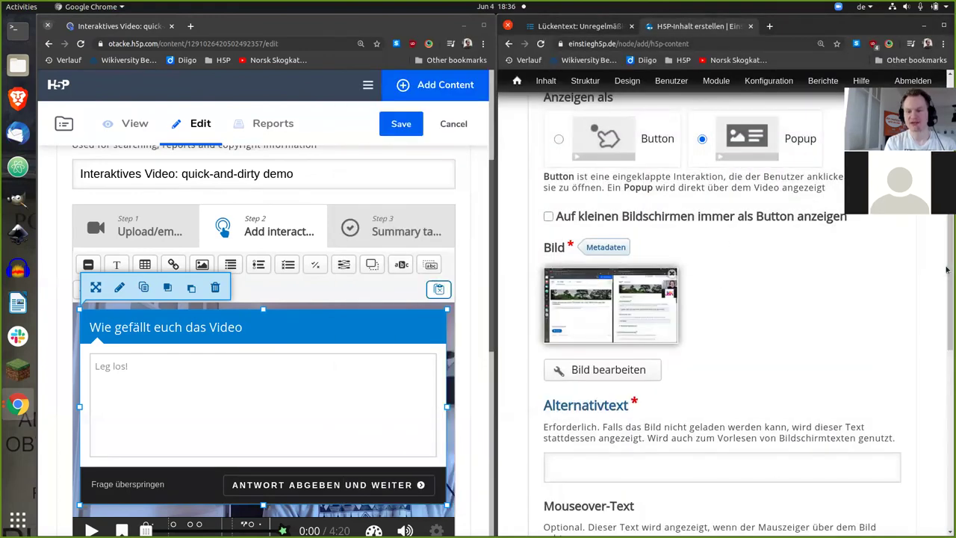
Enter "Screenshot" as the image's alternative text and finish its settings.
scroll(822, 329, "down", 3)
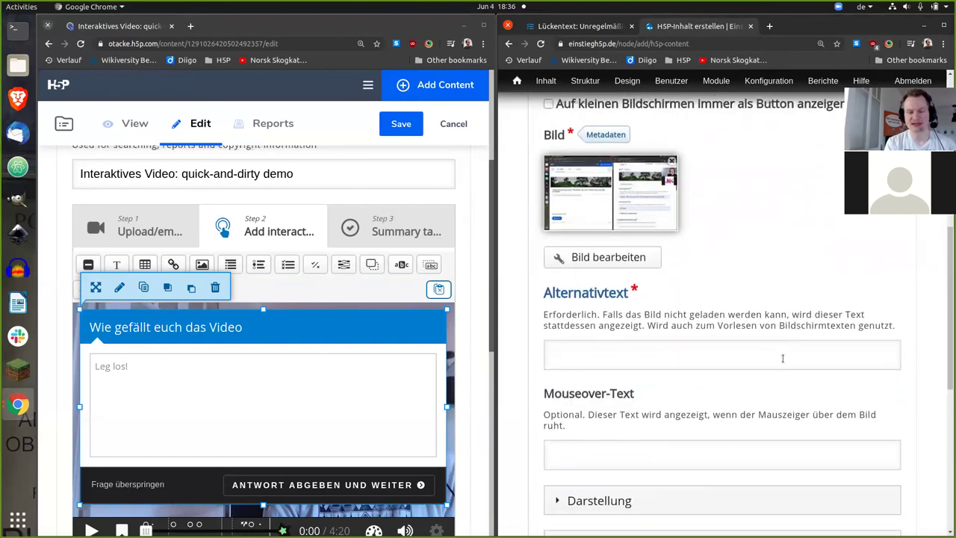
type("Screenshot")
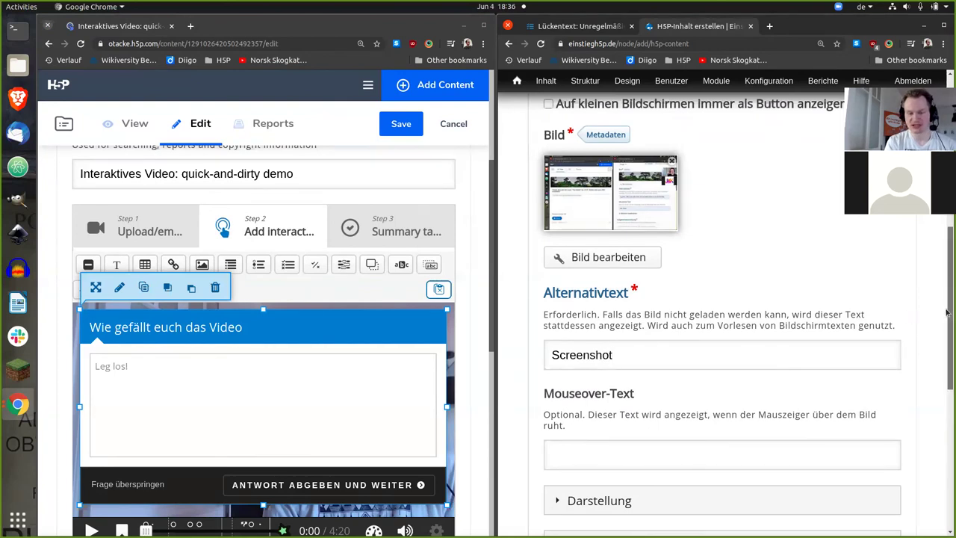
scroll(946, 312, "down", 1)
scroll(946, 312, "up", 1)
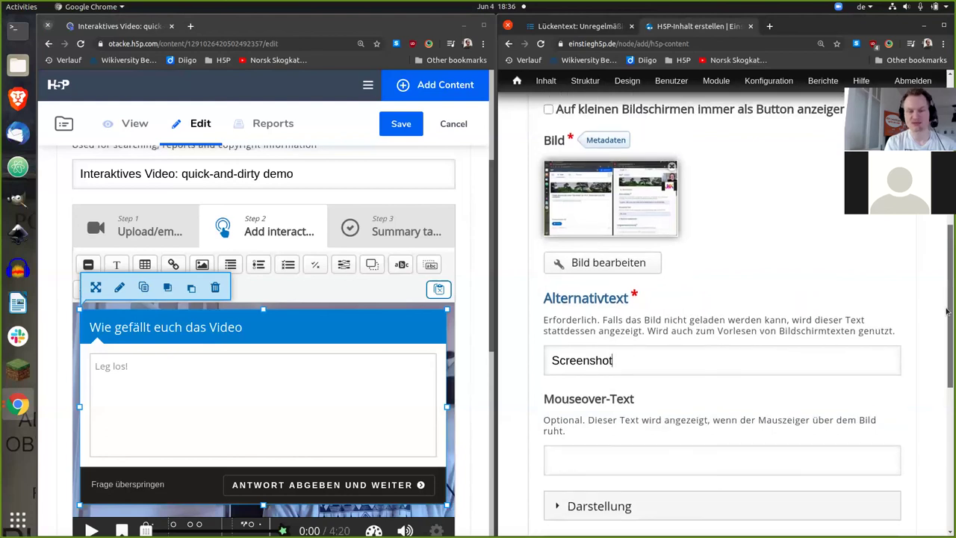
scroll(946, 306, "up", 1)
left_click_drag(946, 301, 946, 379)
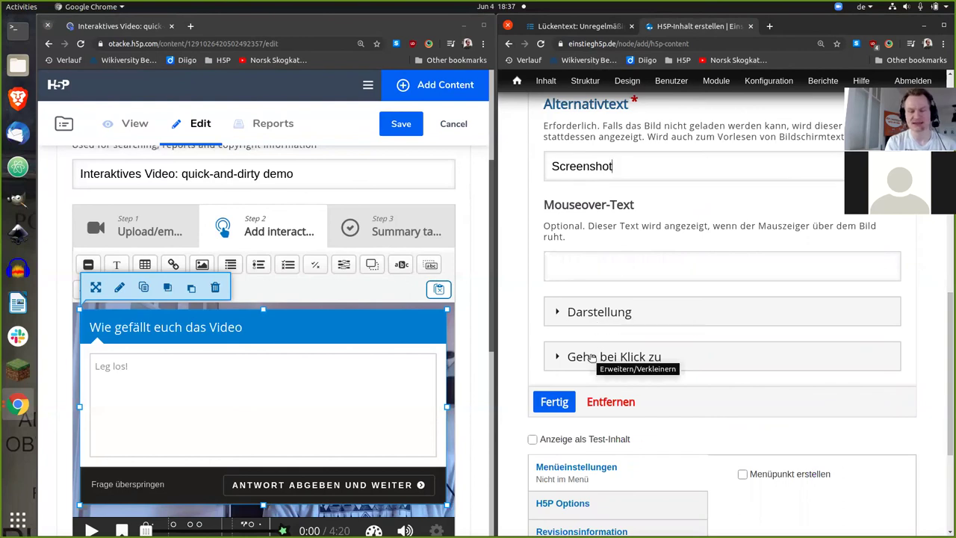
left_click(554, 401)
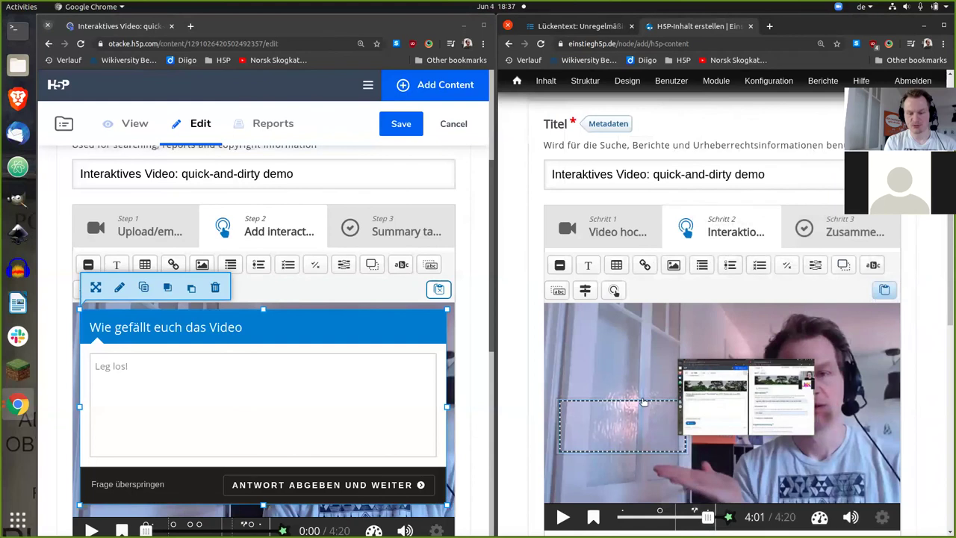
Overlap the screenshot image and the hotspot on the glass door, fitting the hotspot to position 30, 60 and size 150 × 80.
left_click_drag(554, 405, 560, 358)
left_click_drag(703, 423, 648, 381)
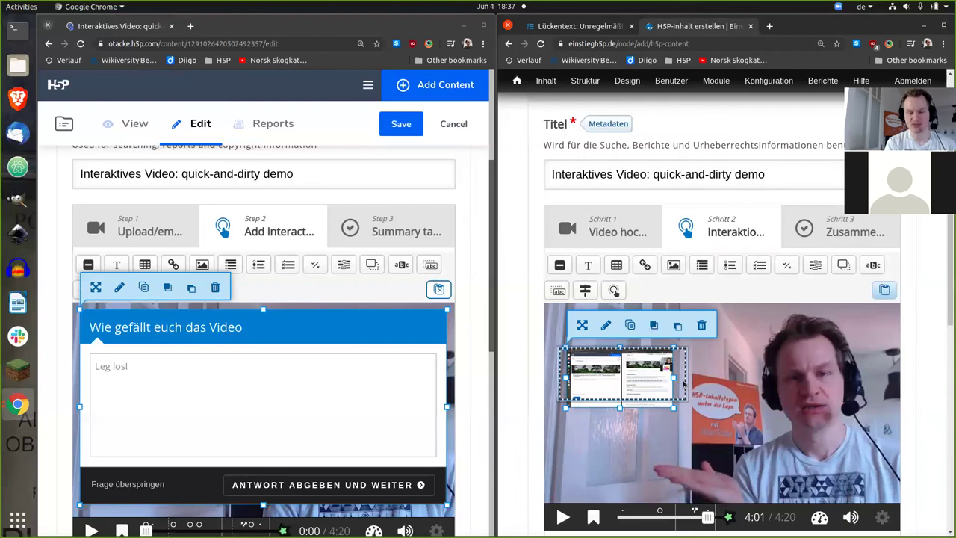
left_click_drag(675, 407, 678, 407)
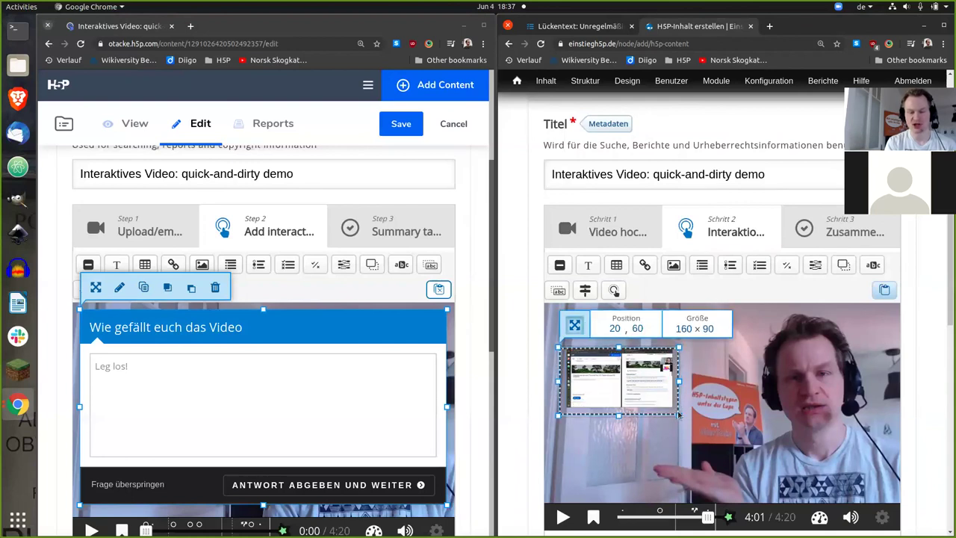
left_click(576, 386)
left_click_drag(558, 377, 562, 377)
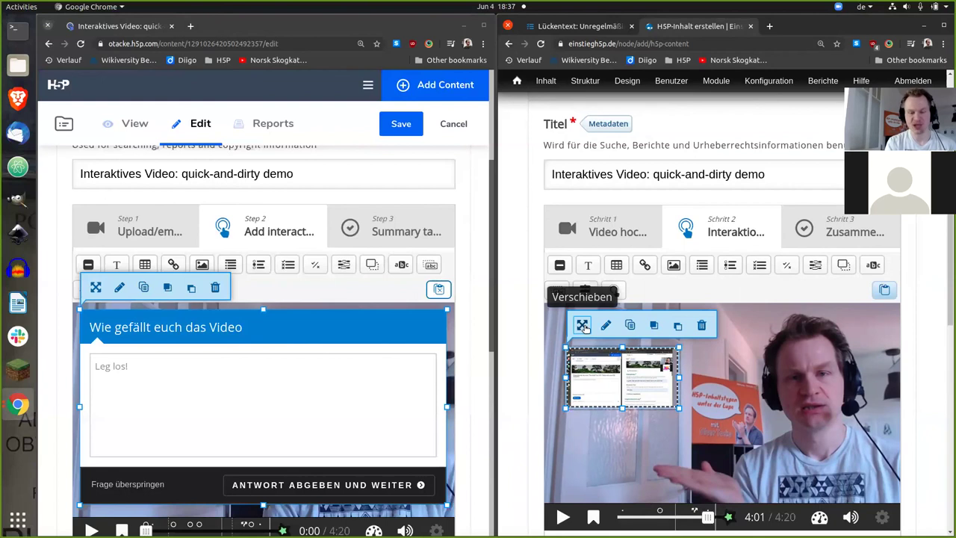
left_click(583, 327)
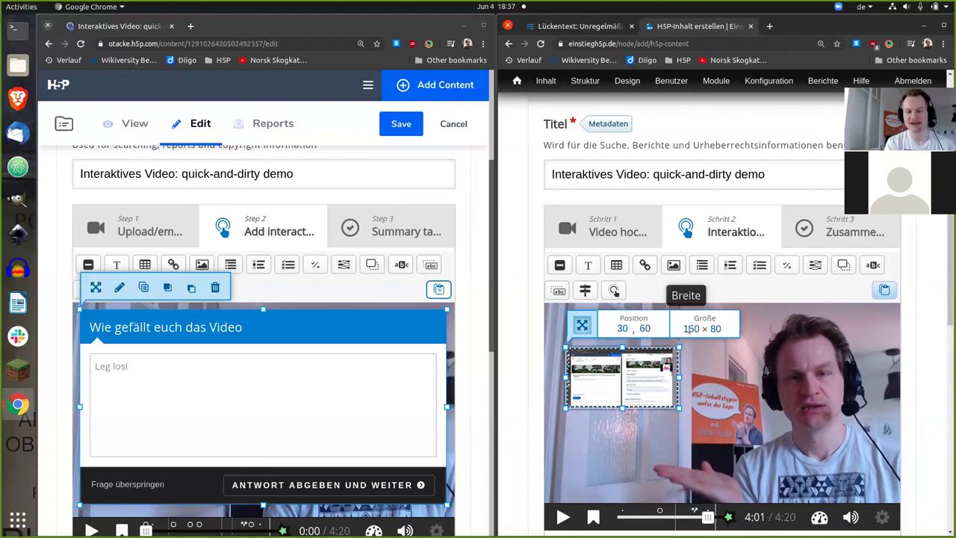
left_click(696, 376)
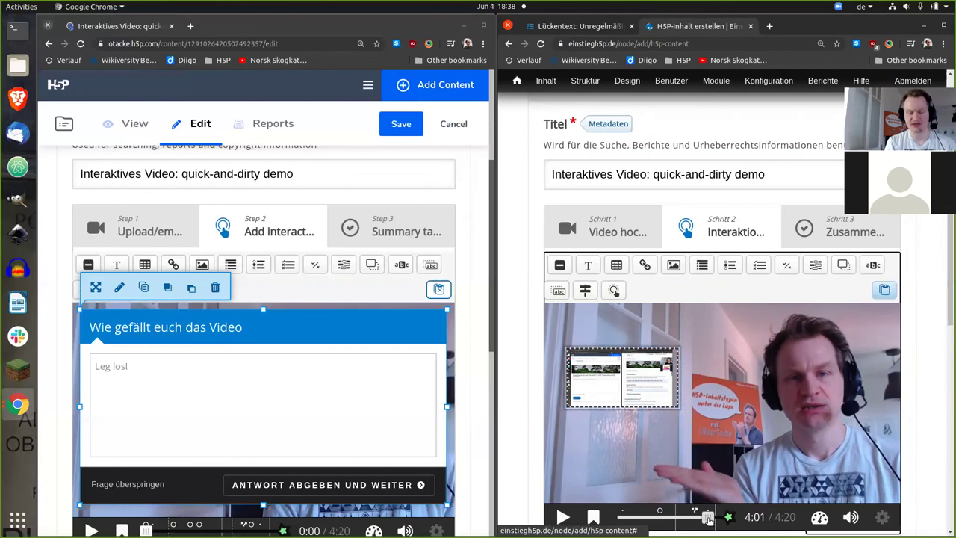
Move the video to 0:47, open the settings of the screenshot image shown there, and close them with the values kept.
left_click_drag(708, 518, 633, 517)
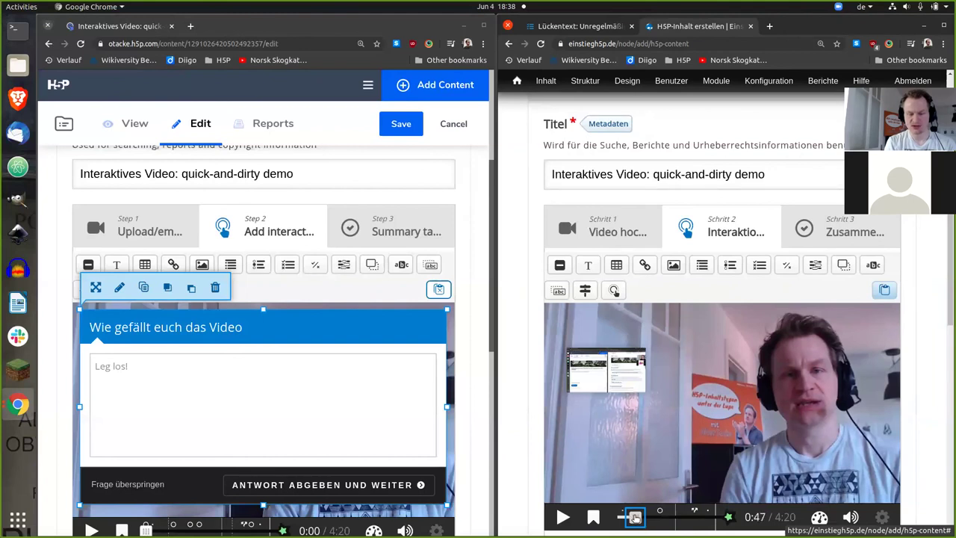
left_click(620, 386)
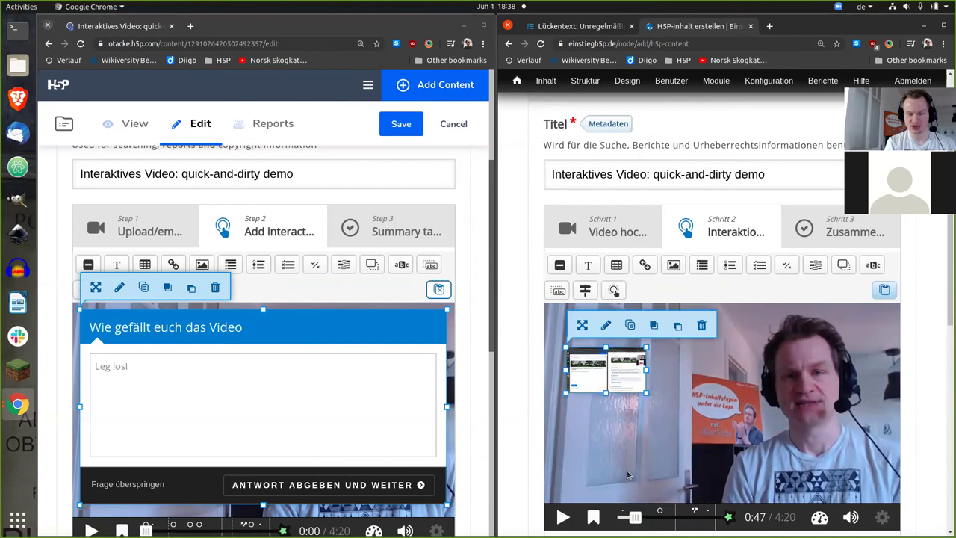
double_click(620, 385)
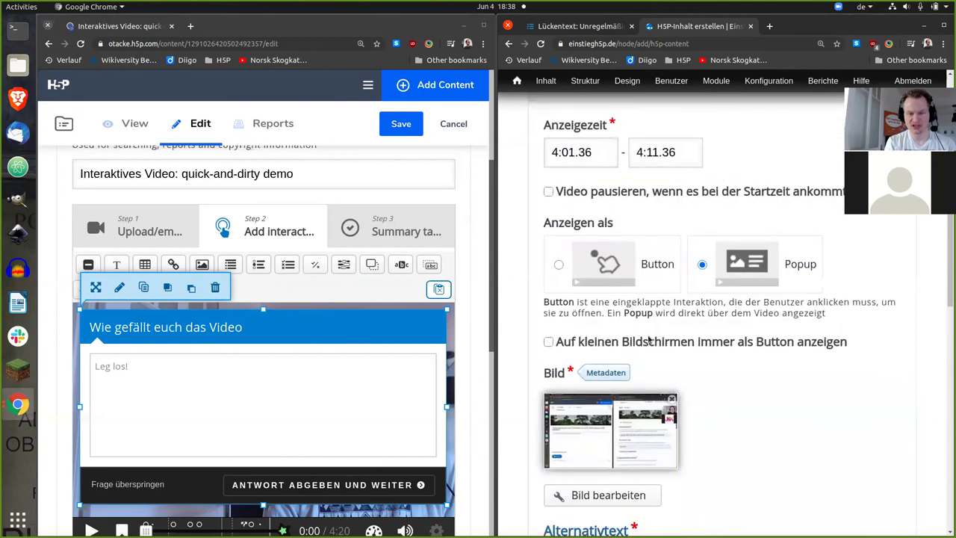
left_click_drag(946, 243, 946, 384)
scroll(767, 383, "down", 3)
left_click(560, 389)
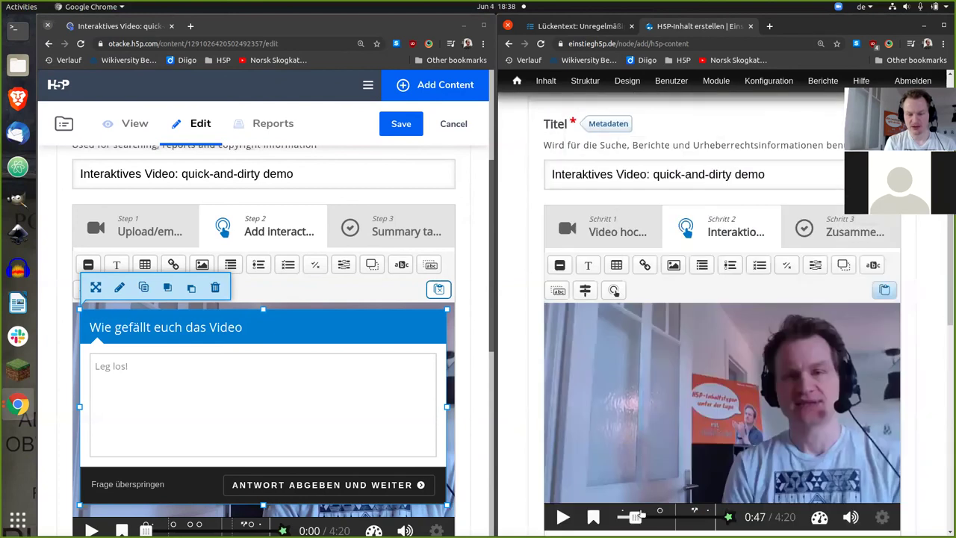
Add a bookmark named "Inhaltstypen" at 0:53 and save the interactive video.
left_click_drag(634, 518, 637, 517)
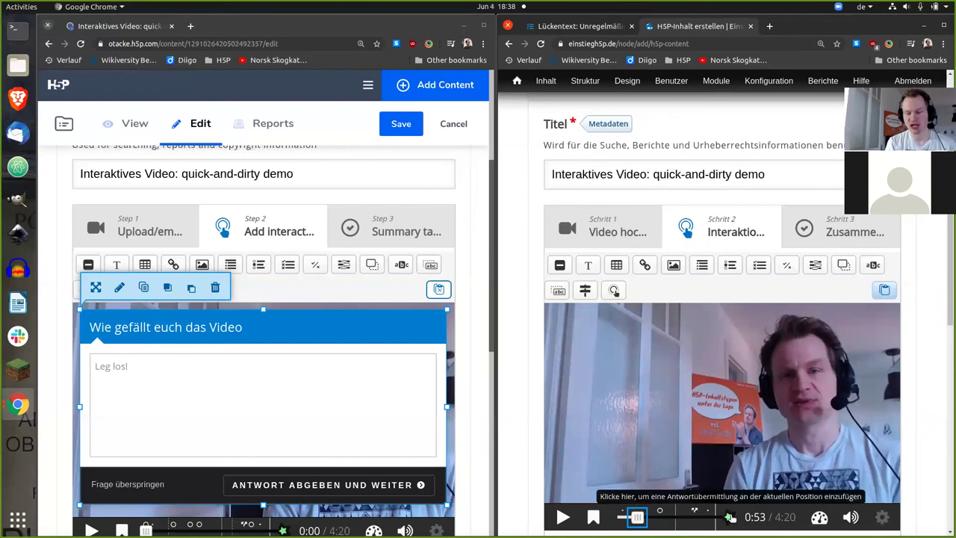
left_click(594, 516)
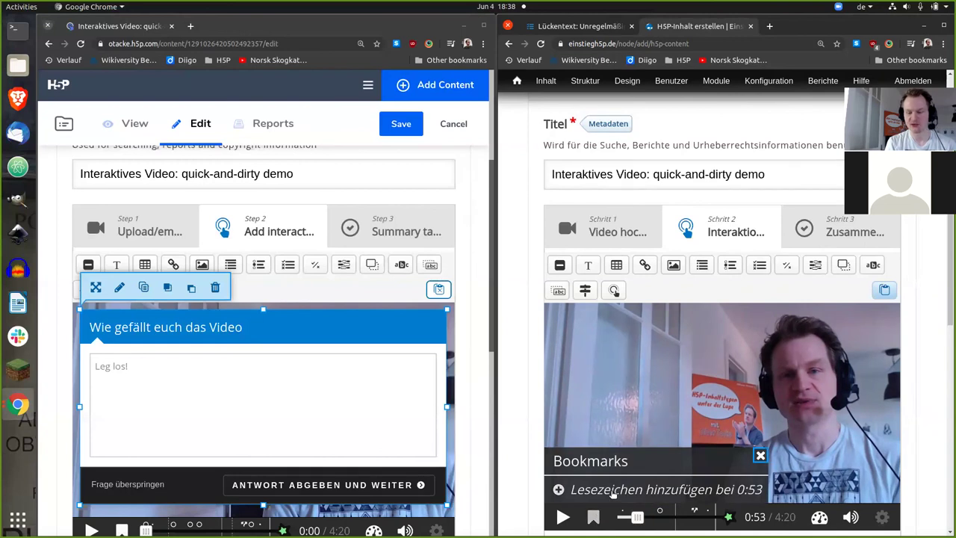
left_click(612, 490)
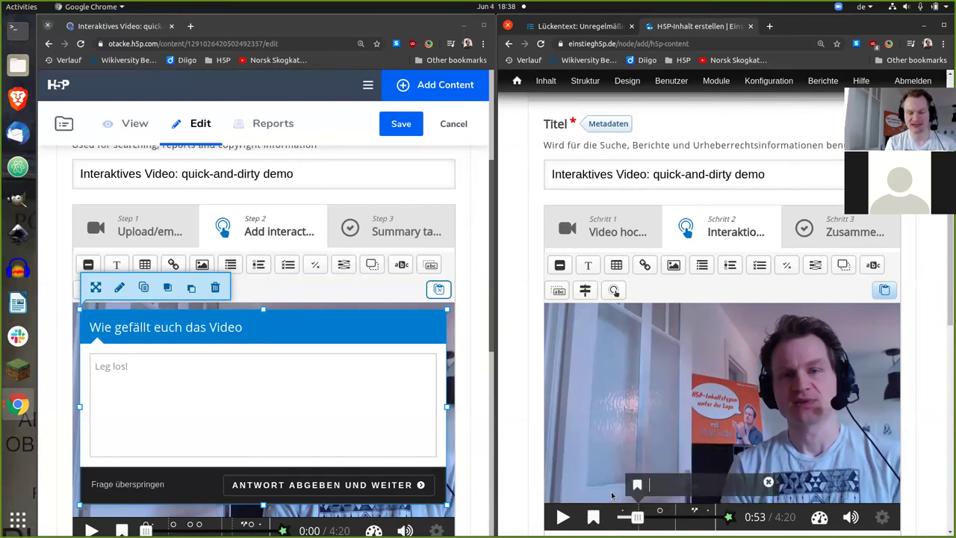
type("Inhalt")
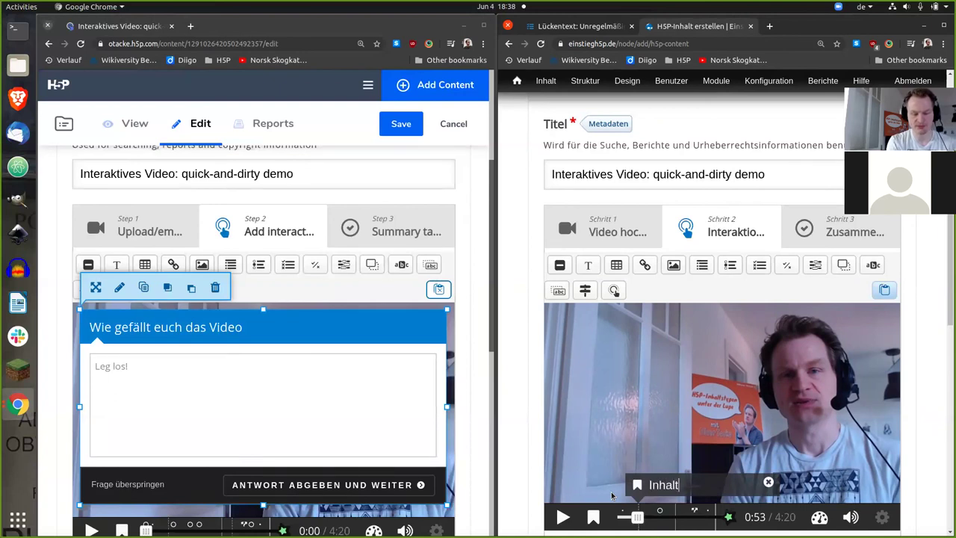
type("stypen")
key("Return")
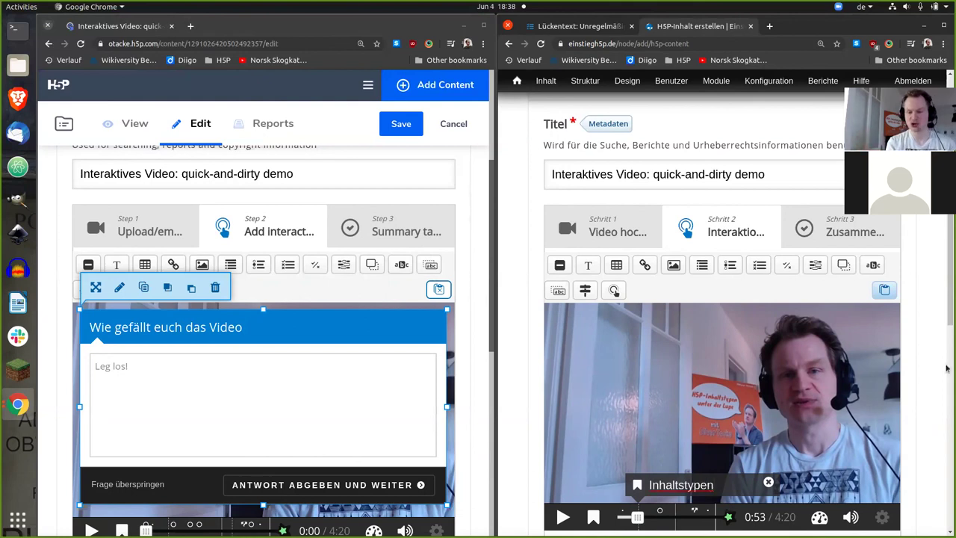
left_click_drag(948, 323, 939, 506)
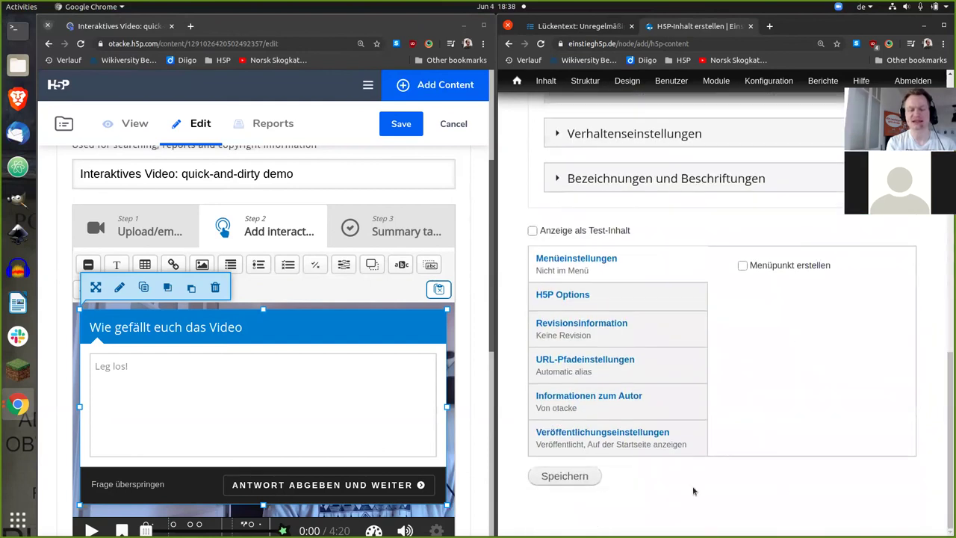
left_click(570, 483)
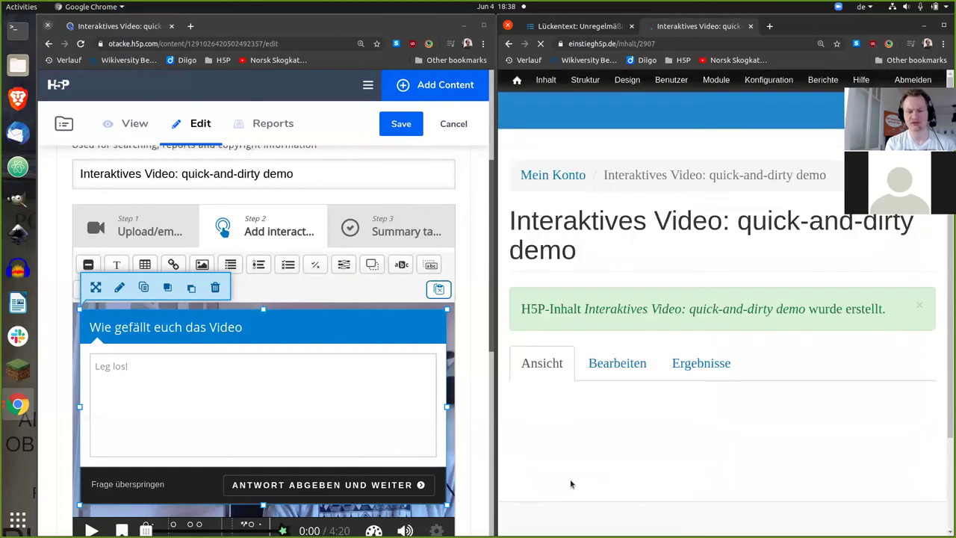
Play the saved video from 0:08 to check the "Klickt hier, um weitere Videos zu sehen" link, and pause at 0:15.
left_click_drag(946, 233, 946, 309)
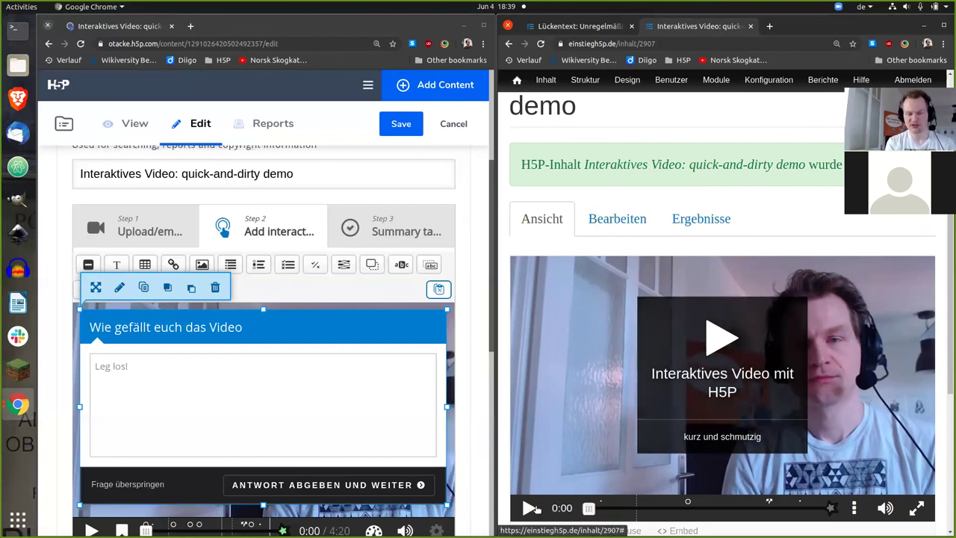
left_click(591, 509)
left_click_drag(594, 509, 598, 508)
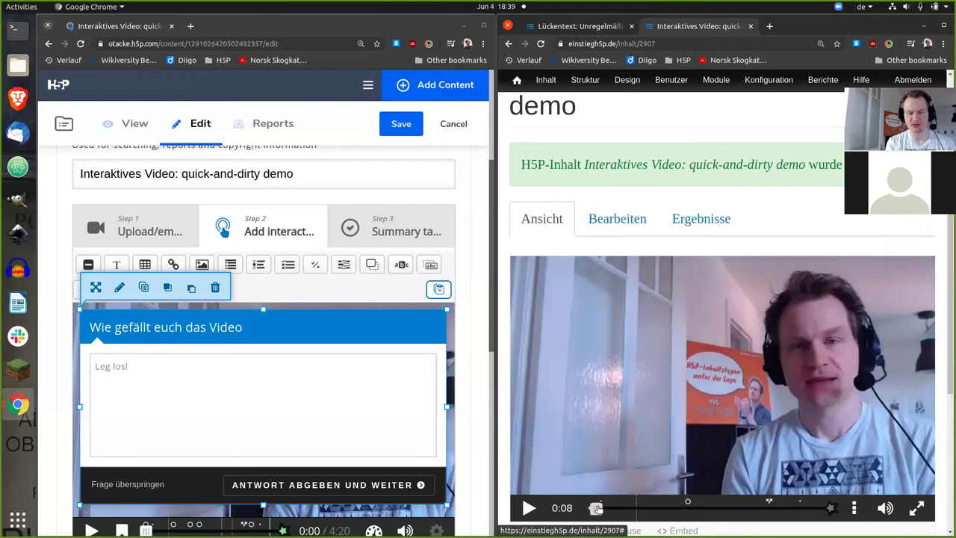
left_click(528, 508)
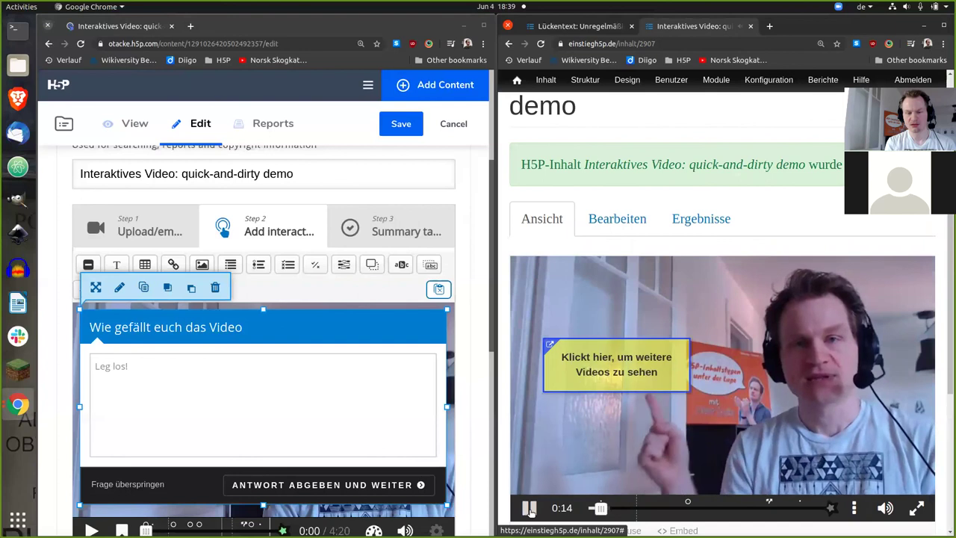
left_click(528, 508)
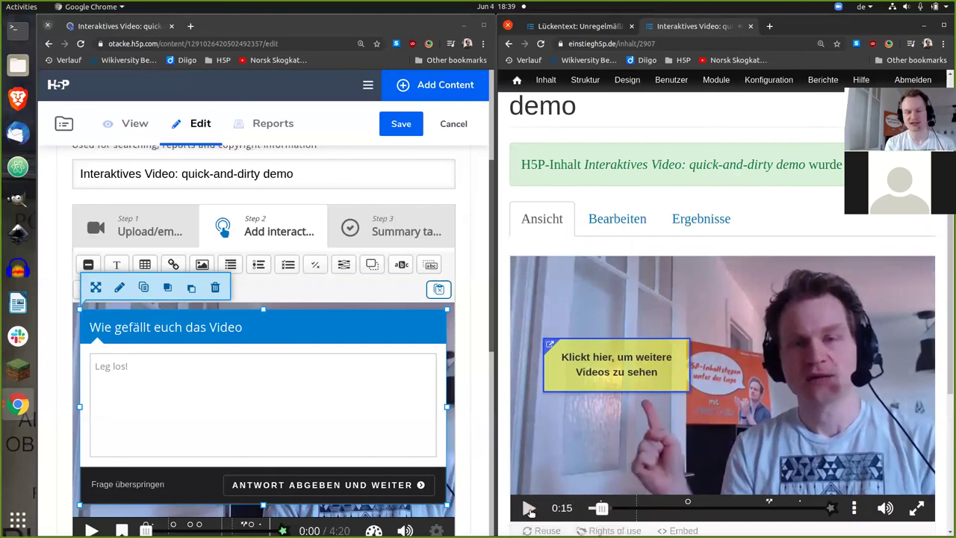